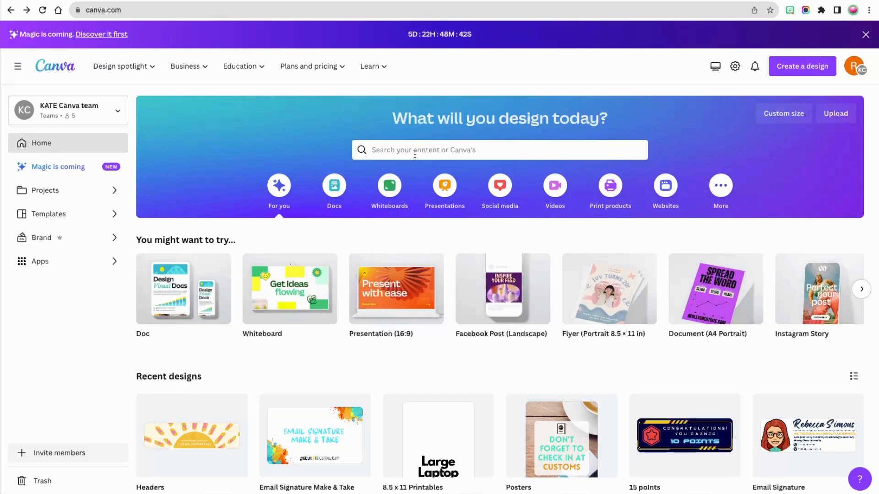
Search the templates for "email signature" and start customizing the White Simple Real Estate Business Email Signature template
{"action": "left_click", "coordinate": [414, 154]}
{"action": "type", "text": "email signature"}
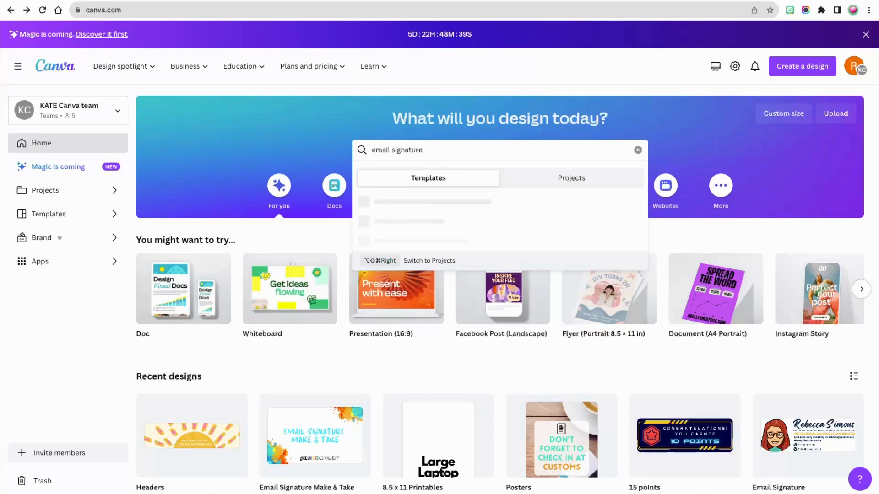
{"action": "key", "text": "Return"}
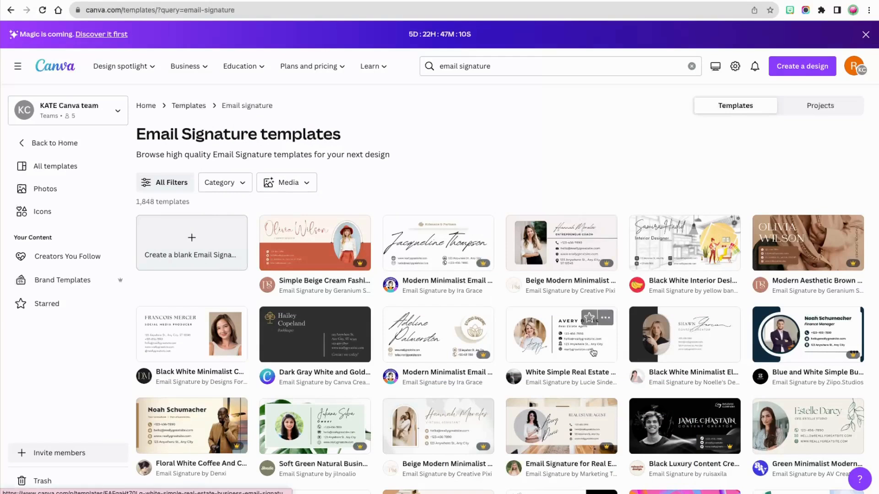
{"action": "left_click", "coordinate": [573, 341]}
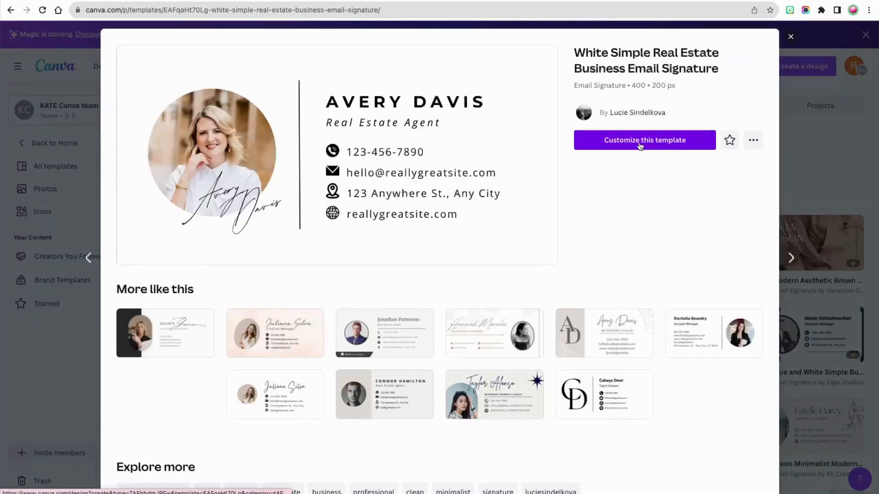
{"action": "left_click", "coordinate": [640, 144]}
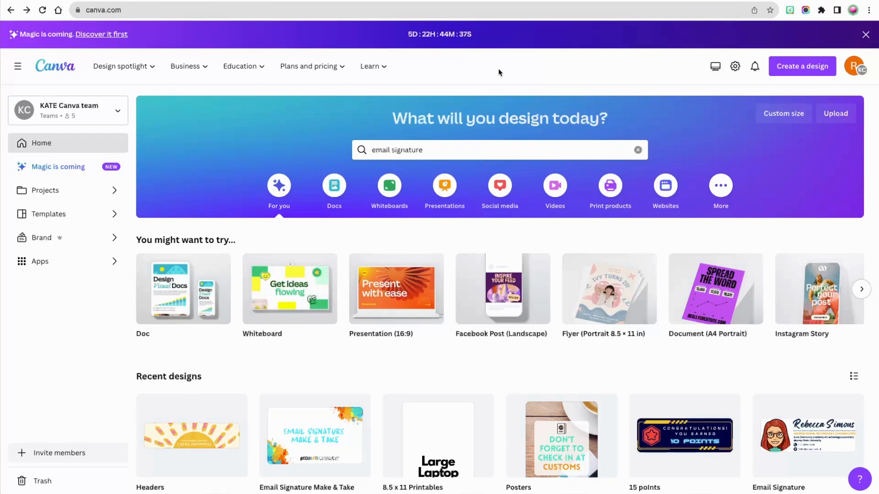
Create a new blank design with a custom size of 600 × 200 px
{"action": "left_click", "coordinate": [795, 68]}
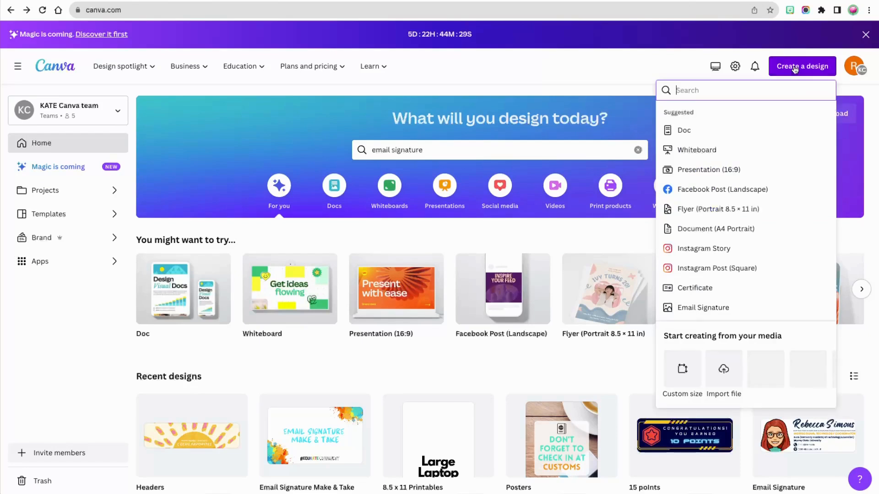
{"action": "left_click", "coordinate": [690, 364]}
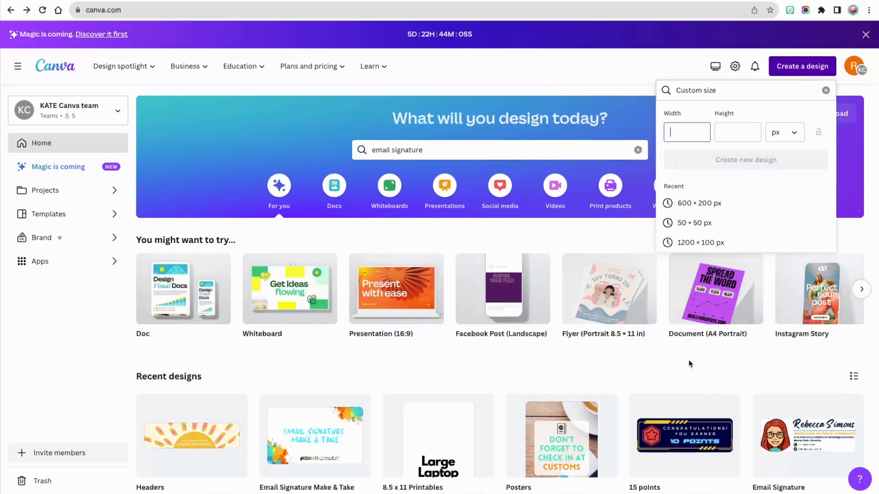
{"action": "type", "text": "600"}
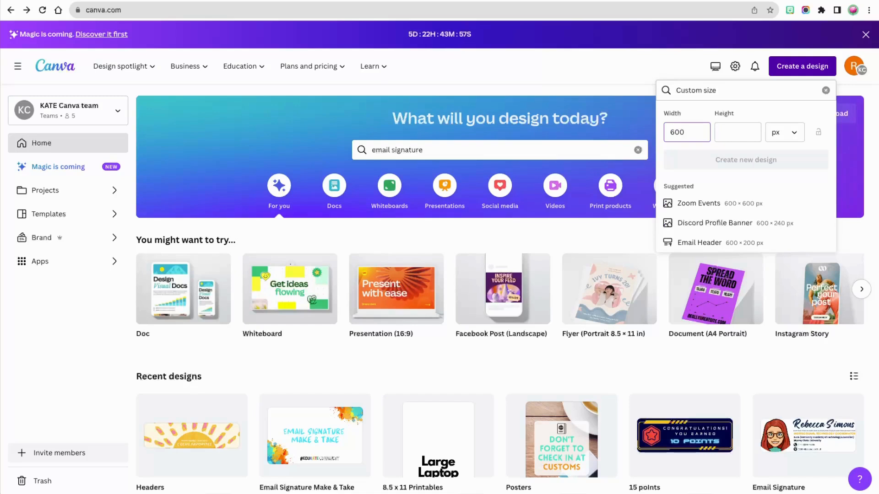
{"action": "key", "text": "Tab"}
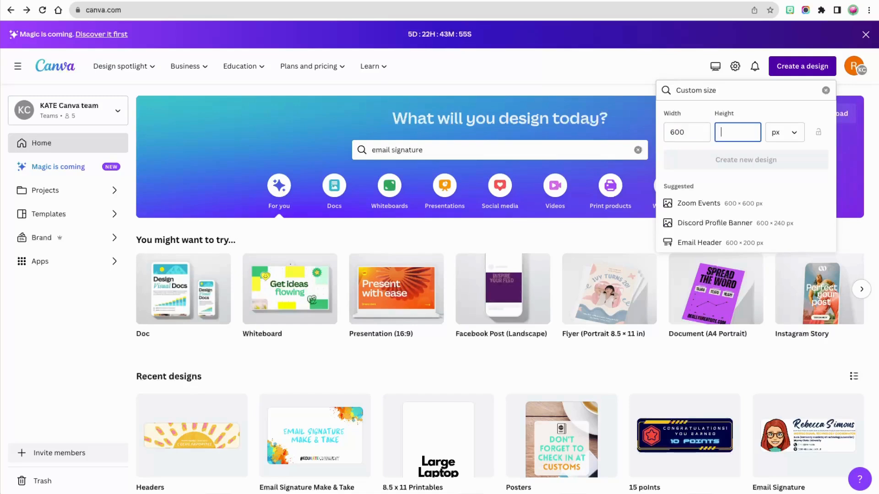
{"action": "type", "text": "200"}
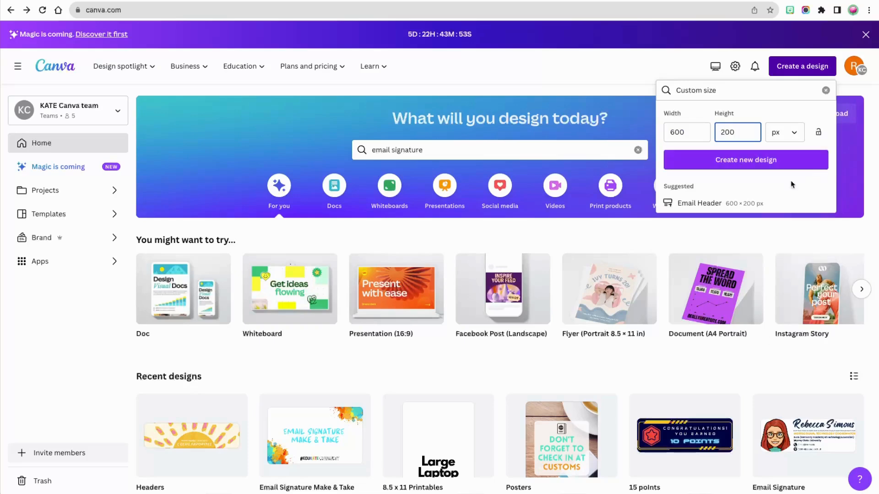
{"action": "left_click", "coordinate": [771, 167]}
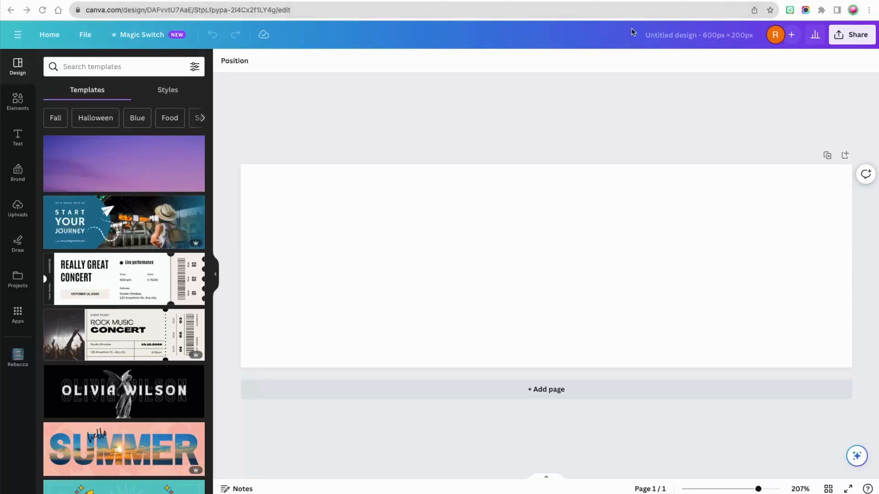
Copy the face-only Bitmoji from the browser's Bitmoji extension, paste it onto the blank page, and delete it again
{"action": "left_click", "coordinate": [789, 11]}
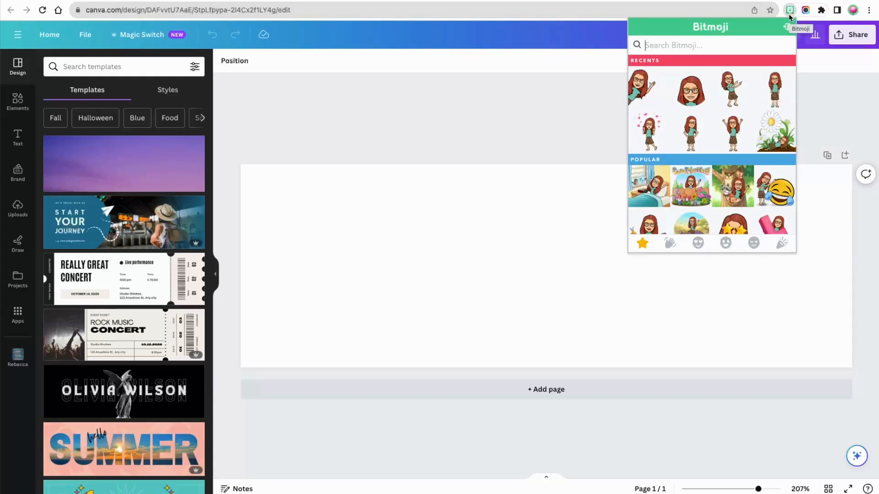
{"action": "right_click", "coordinate": [696, 88]}
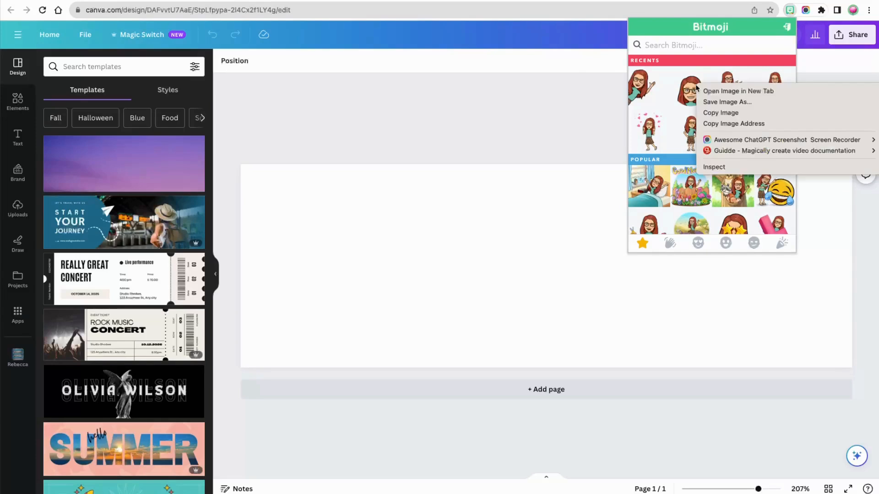
{"action": "left_click", "coordinate": [718, 111]}
{"action": "right_click", "coordinate": [373, 220]}
{"action": "left_click", "coordinate": [395, 248]}
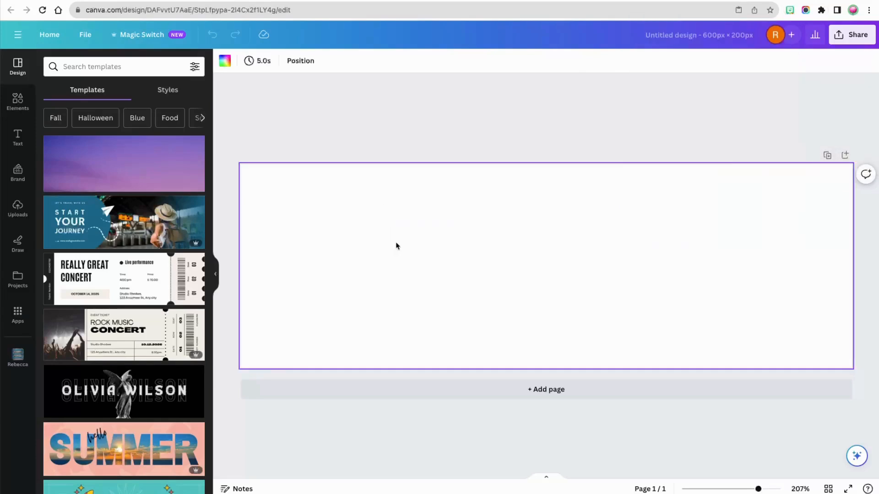
{"action": "key", "text": "Delete"}
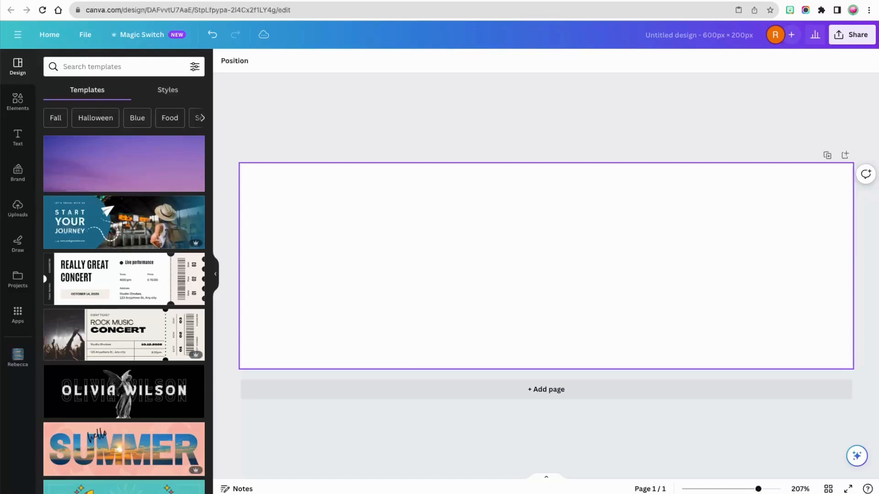
Add a circular photo frame with a thick navy outer ring to the left part of the page, nearly filling its height
{"action": "left_click", "coordinate": [13, 101]}
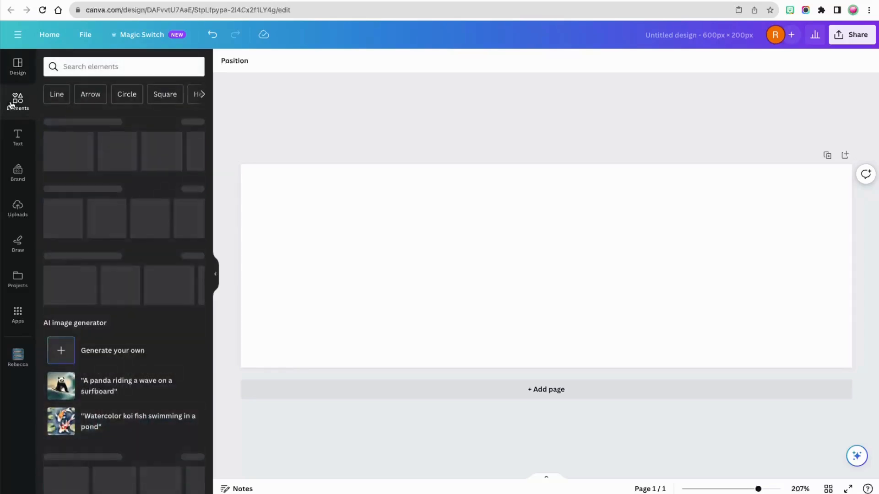
{"action": "scroll", "coordinate": [171, 266], "scroll_direction": "down", "scroll_amount": 13}
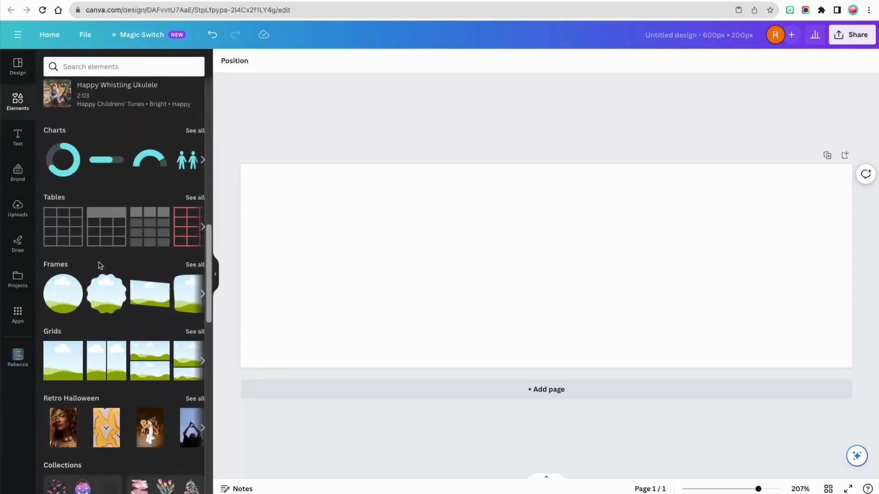
{"action": "left_click", "coordinate": [100, 265]}
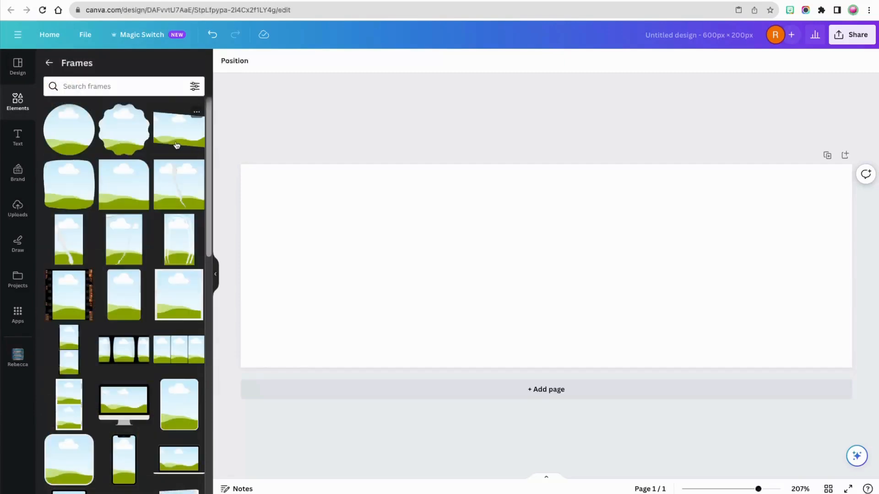
{"action": "scroll", "coordinate": [177, 146], "scroll_direction": "down", "scroll_amount": 5}
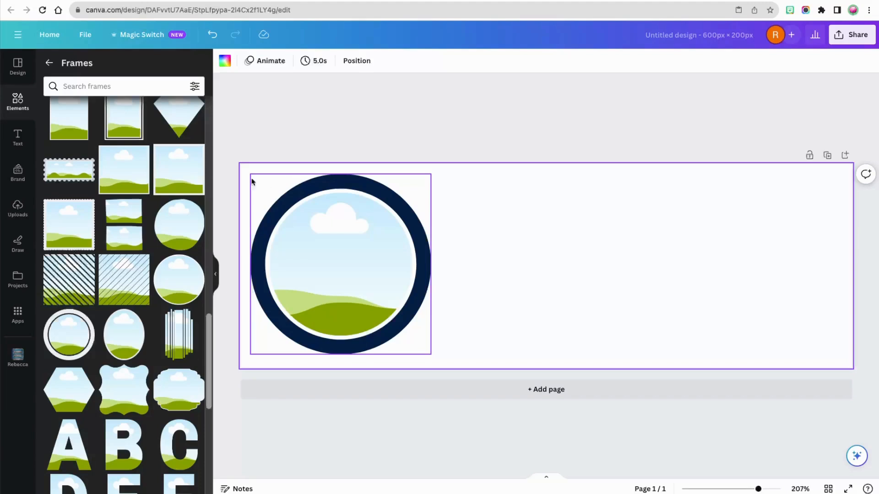
Fill the circular frame with the uploaded portrait photo taken in front of the brick wall
{"action": "left_click", "coordinate": [16, 209]}
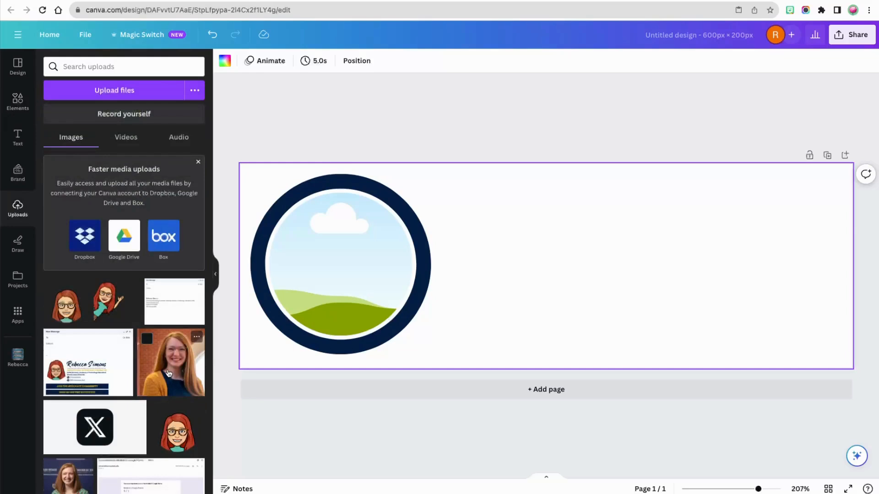
{"action": "left_click_drag", "start_coordinate": [168, 373], "coordinate": [317, 270]}
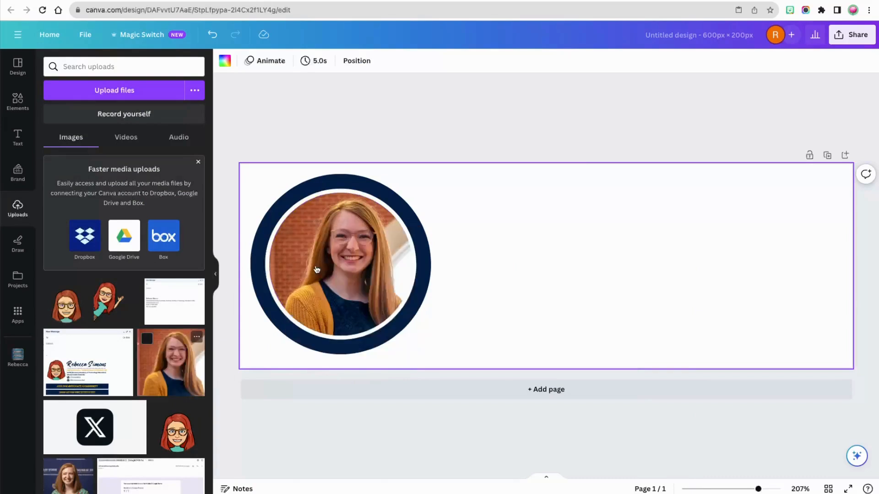
{"action": "left_click", "coordinate": [317, 270]}
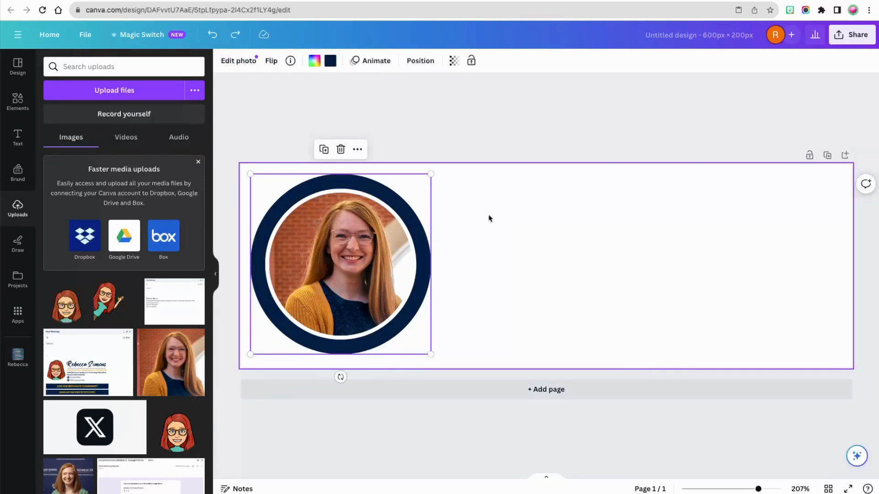
Enlarge the portrait slightly inside its circular frame and shift it down so the face is centred
{"action": "double_click", "coordinate": [340, 262]}
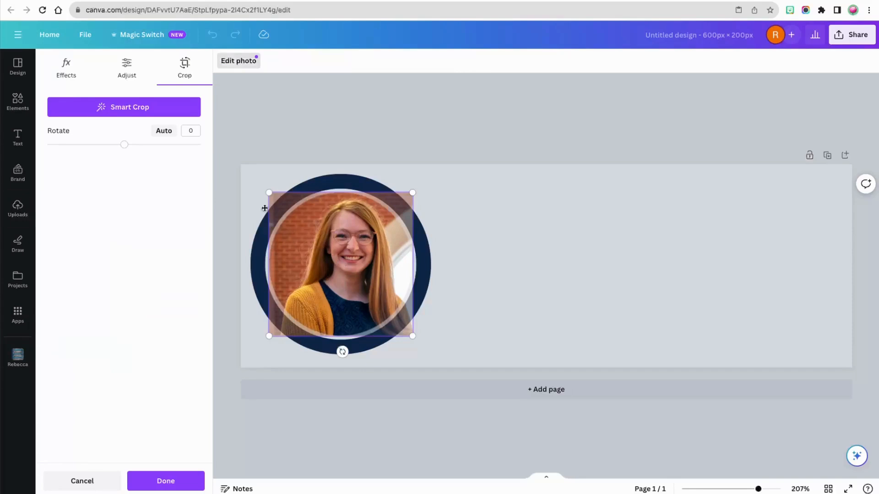
{"action": "left_click_drag", "start_coordinate": [269, 193], "coordinate": [250, 180]}
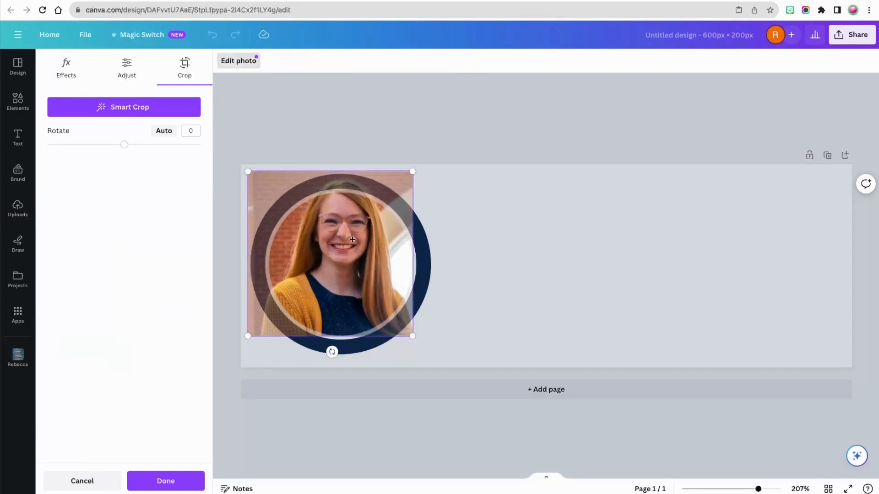
{"action": "left_click_drag", "start_coordinate": [362, 266], "coordinate": [357, 295]}
{"action": "key", "text": "Return"}
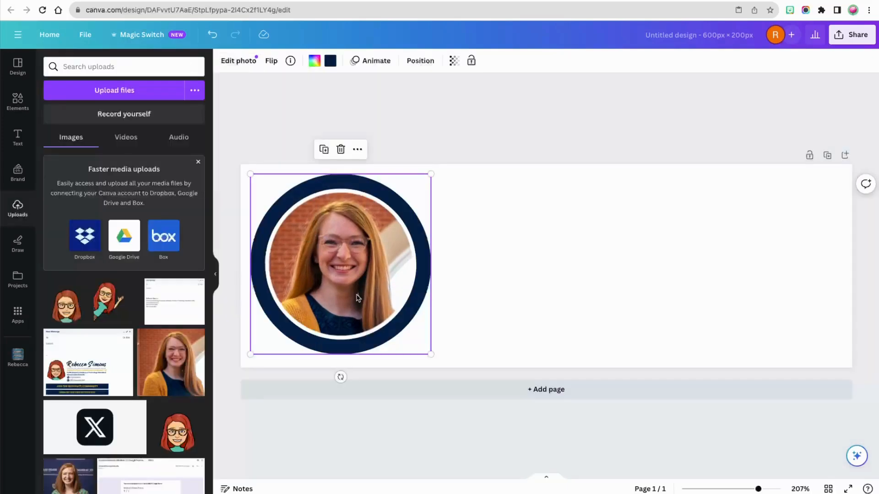
{"action": "key", "text": "Escape"}
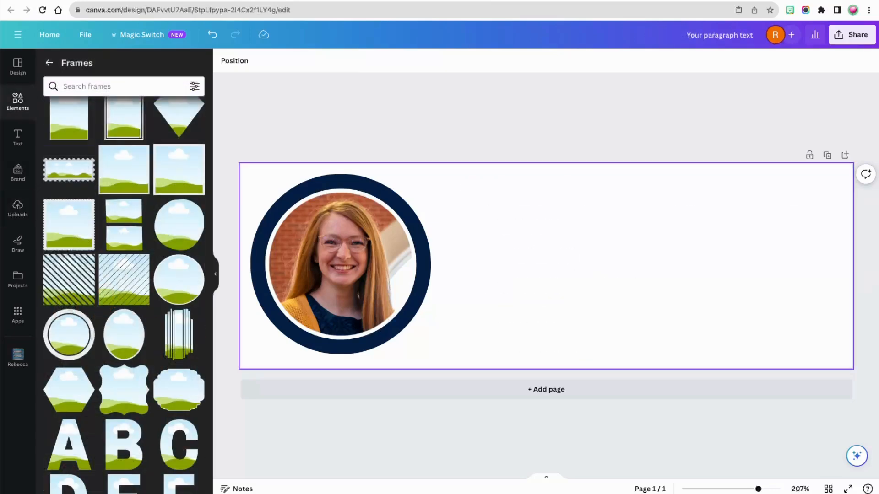
Add a text box to the blank area beside the portrait and set its font to Regular Brush
{"action": "key", "text": "t"}
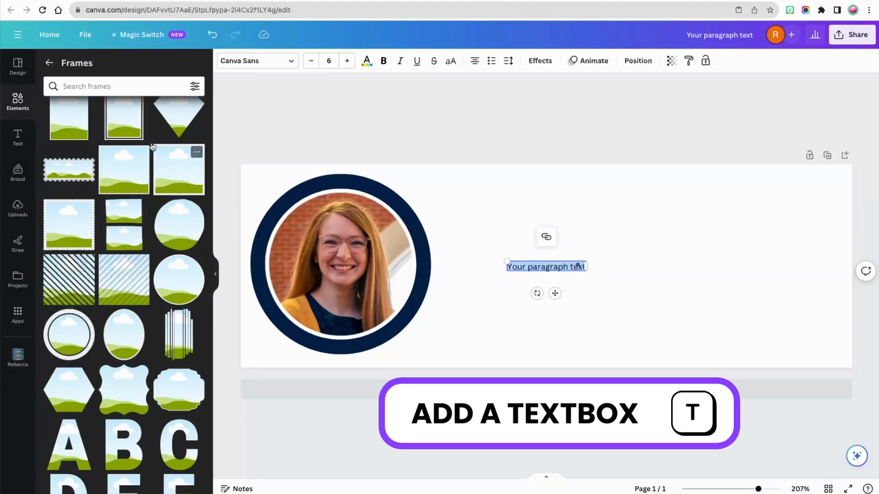
{"action": "left_click", "coordinate": [13, 139]}
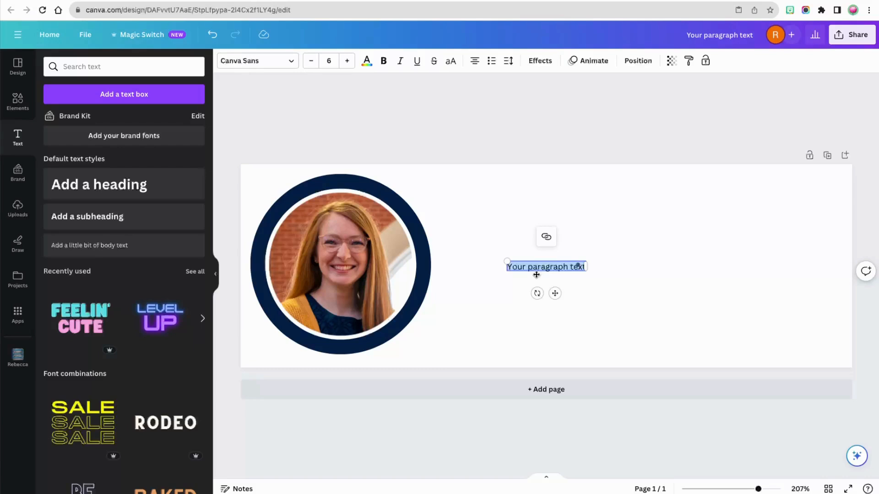
{"action": "left_click", "coordinate": [291, 65]}
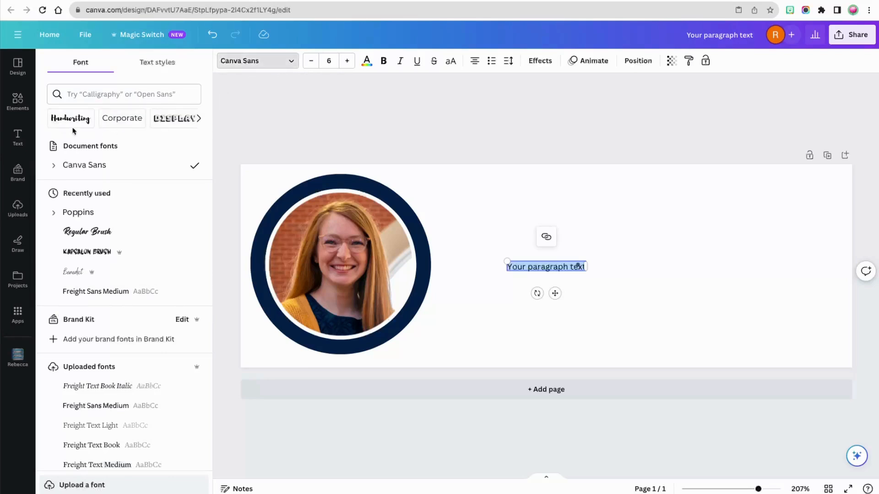
{"action": "left_click", "coordinate": [77, 119]}
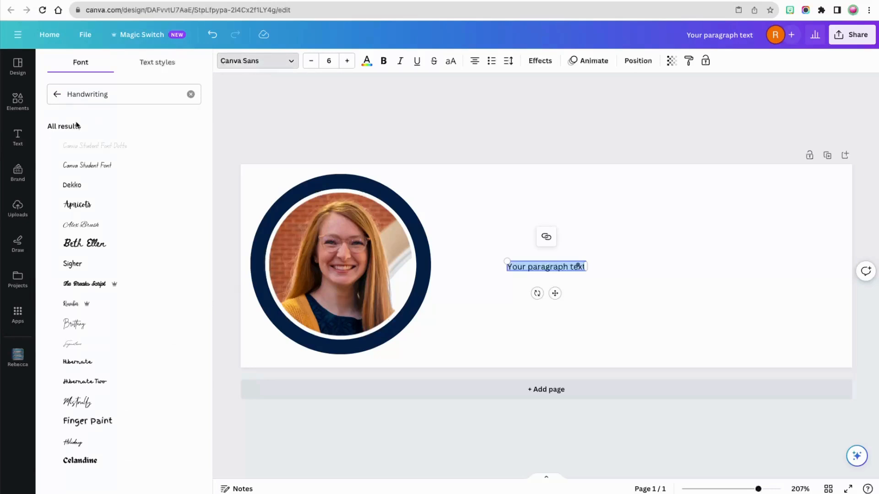
{"action": "left_click", "coordinate": [57, 94]}
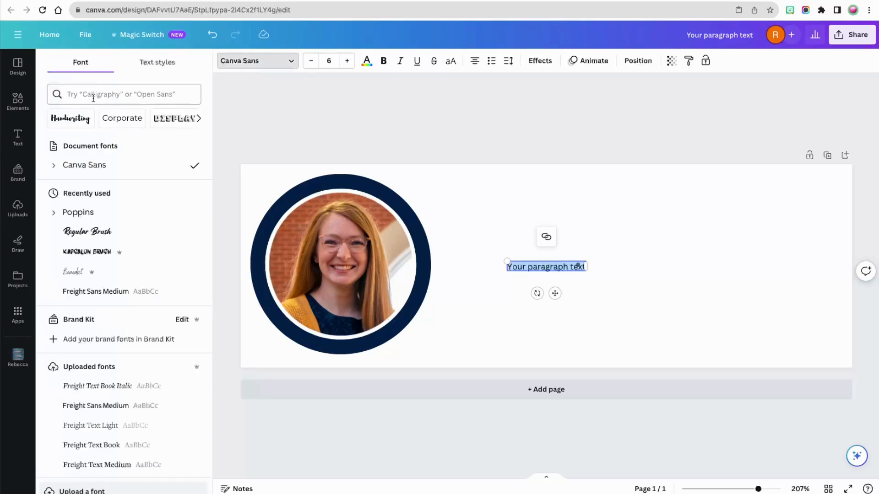
{"action": "left_click", "coordinate": [128, 96]}
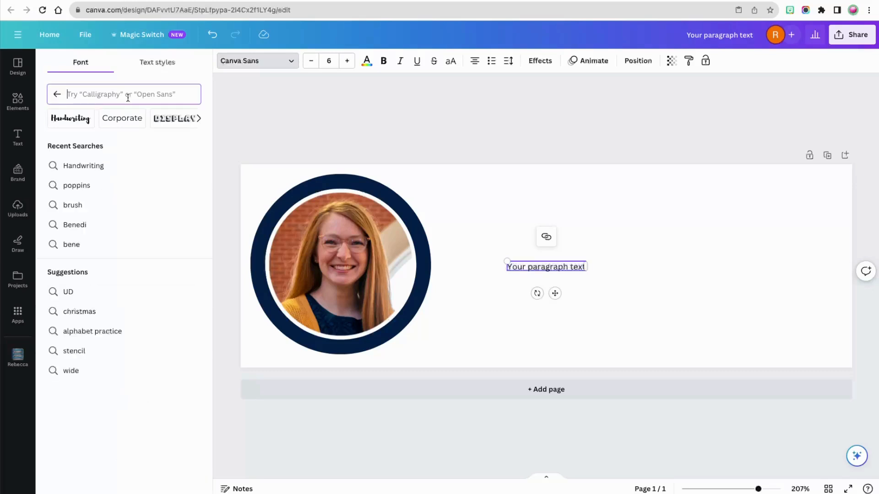
{"action": "type", "text": "Regular B"}
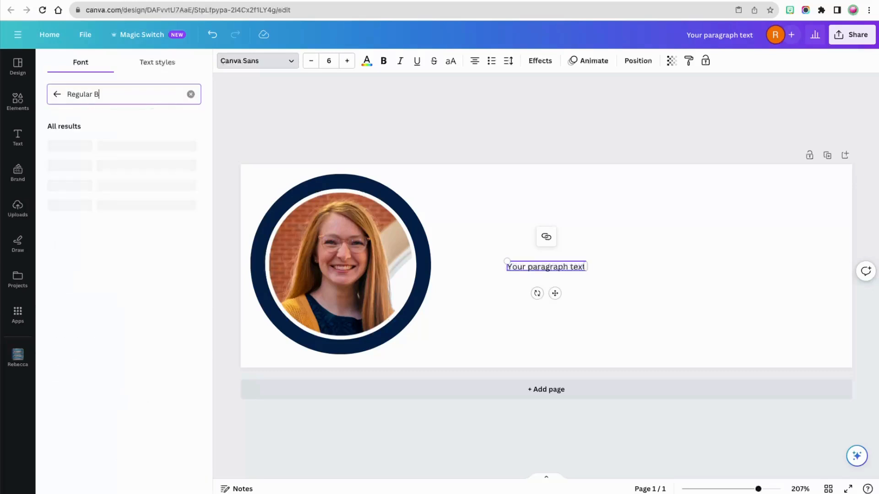
{"action": "left_click", "coordinate": [109, 235]}
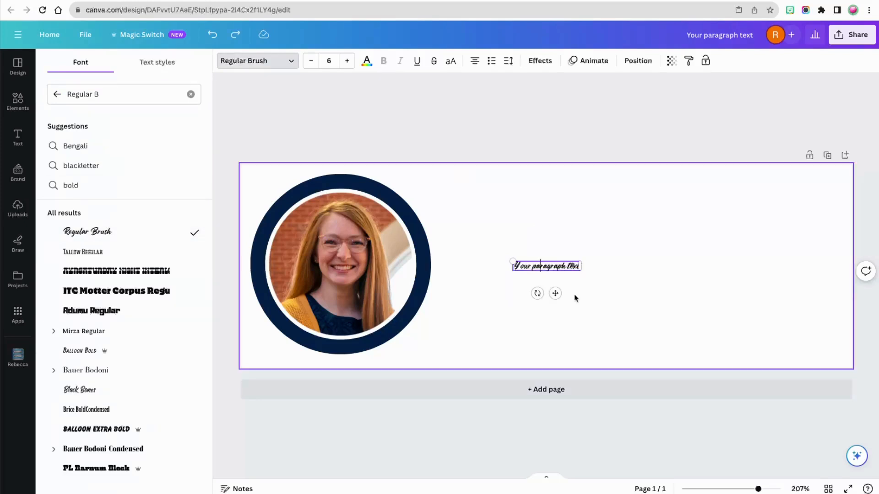
Replace the placeholder text with the signature owner's full name and select the whole name
{"action": "key", "text": "ctrl+a"}
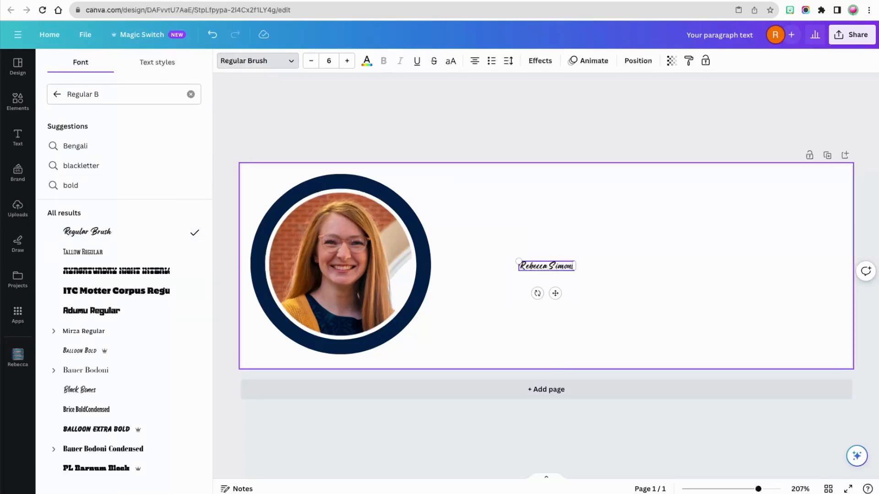
{"action": "key", "text": "ctrl+a"}
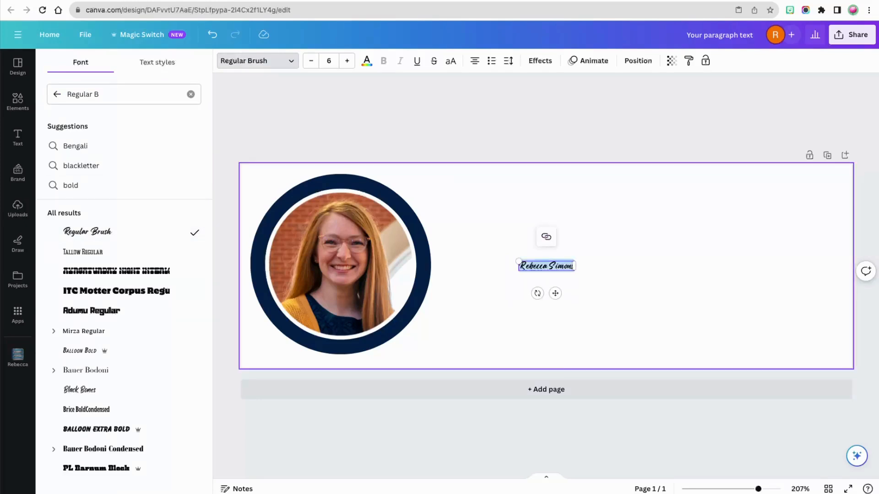
Colour the name in the gold shade from the brand palette and add a Shadow effect with offset 31
{"action": "left_click", "coordinate": [366, 62]}
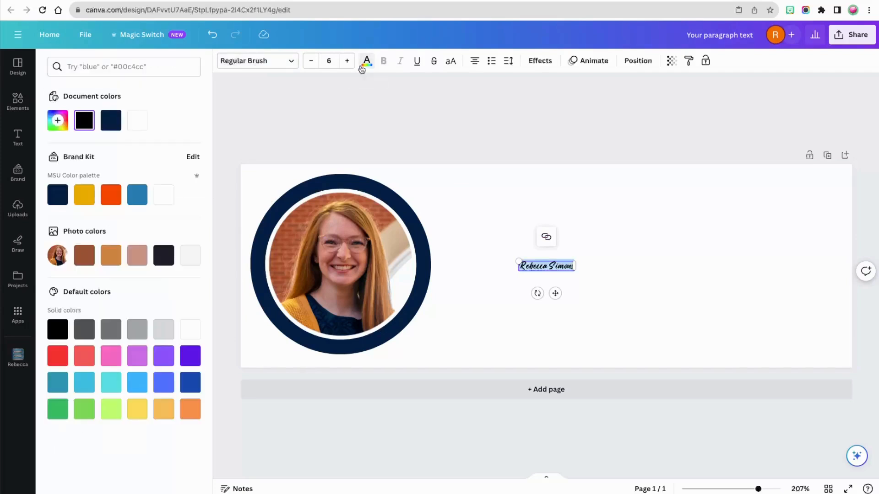
{"action": "left_click", "coordinate": [80, 197]}
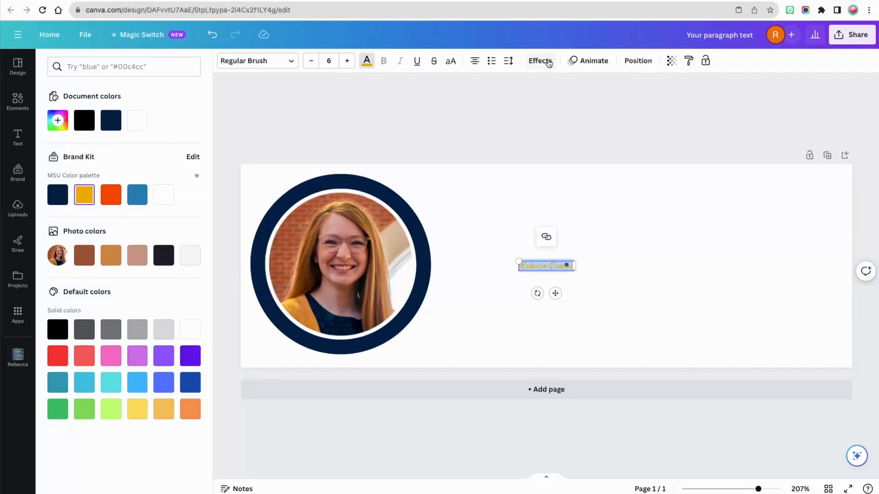
{"action": "left_click", "coordinate": [545, 63]}
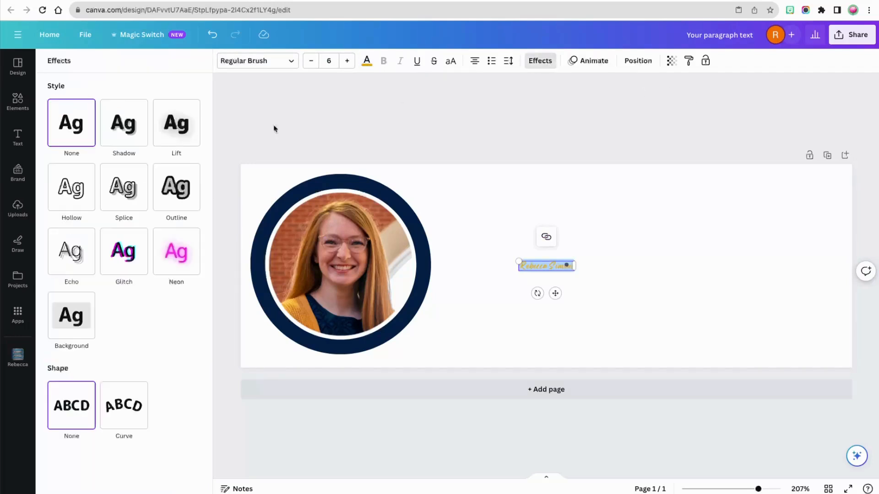
{"action": "left_click", "coordinate": [127, 127]}
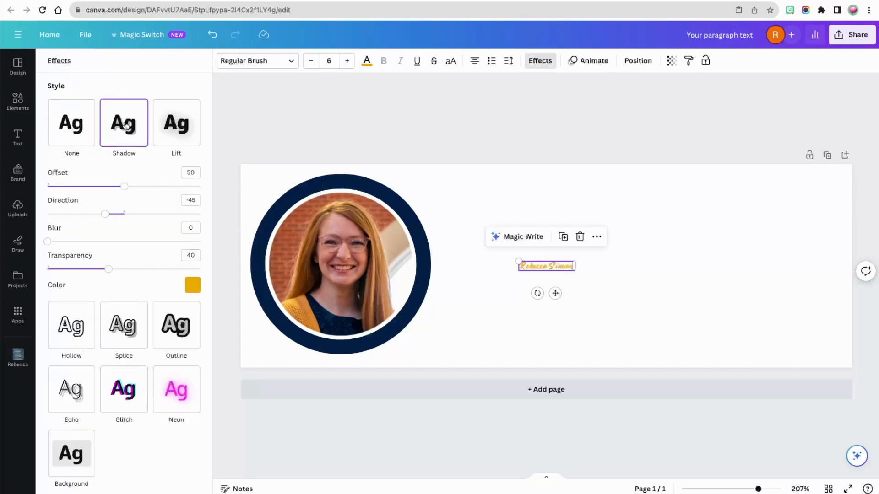
{"action": "left_click_drag", "start_coordinate": [124, 186], "coordinate": [95, 186]}
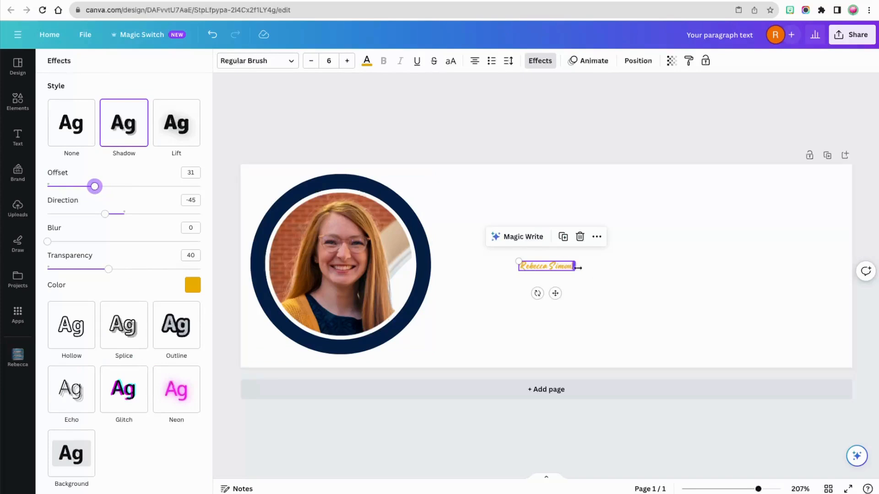
Enlarge the name to about font size 40 and position it in the upper part of the blank area beside the portrait
{"action": "left_click", "coordinate": [588, 287]}
{"action": "left_click", "coordinate": [570, 270]}
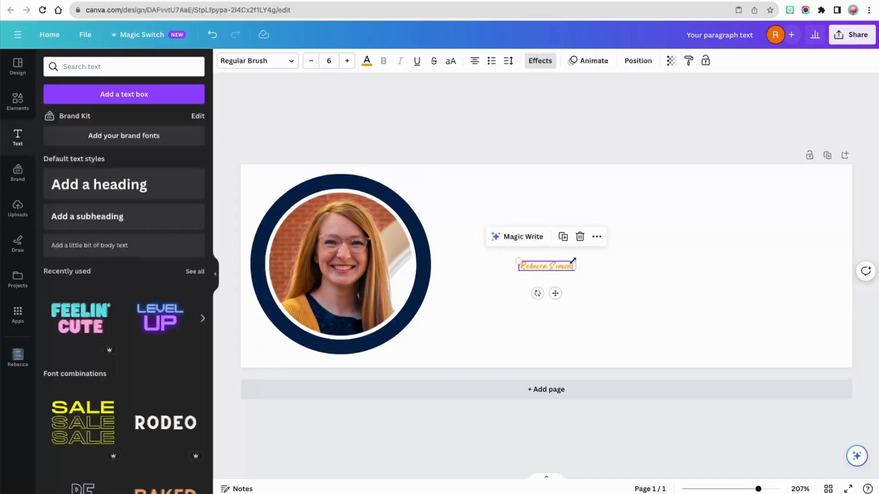
{"action": "left_click_drag", "start_coordinate": [573, 260], "coordinate": [848, 213]}
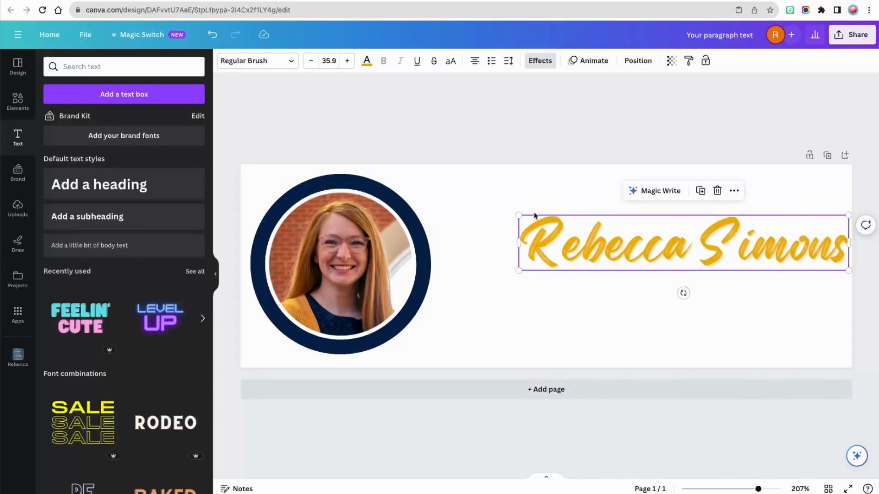
{"action": "left_click_drag", "start_coordinate": [519, 214], "coordinate": [479, 209]}
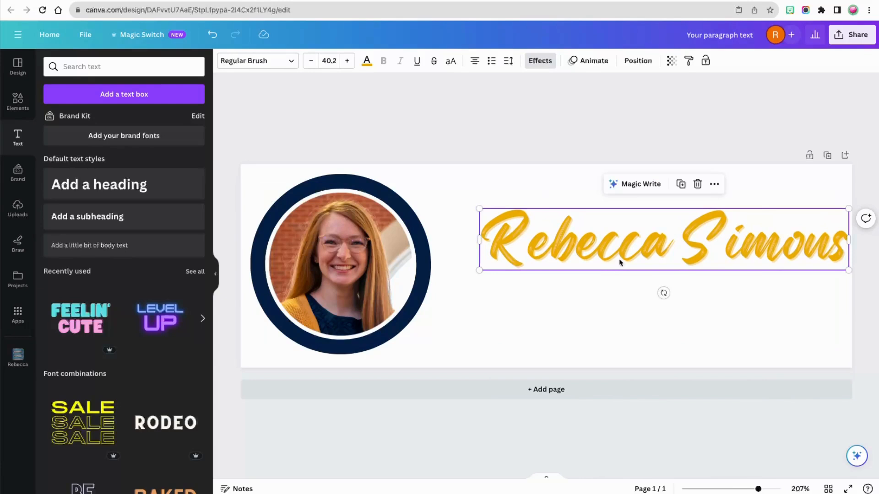
{"action": "left_click_drag", "start_coordinate": [628, 256], "coordinate": [597, 230]}
{"action": "left_click", "coordinate": [564, 292]}
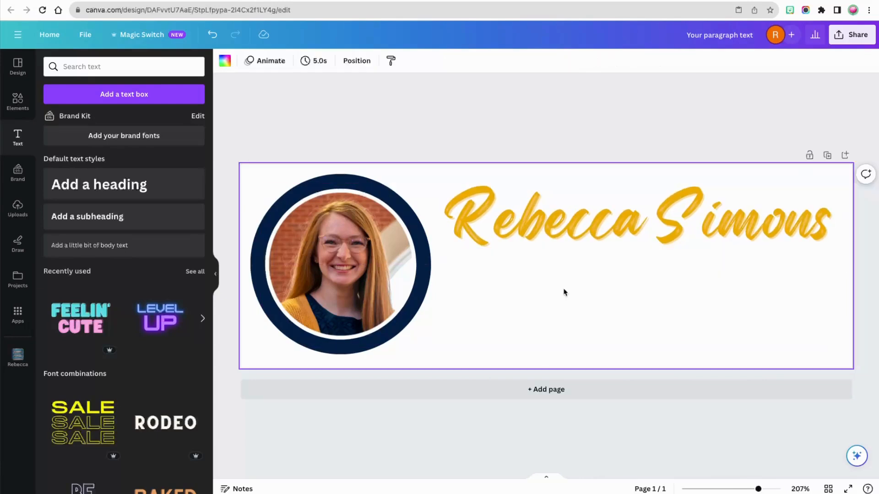
Add a line to the design and search the elements library for "line"
{"action": "key", "text": "l"}
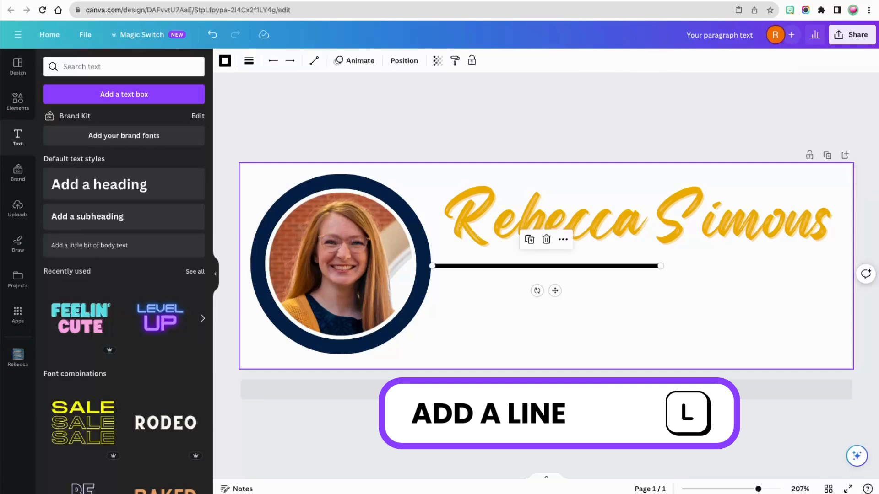
{"action": "left_click", "coordinate": [20, 106]}
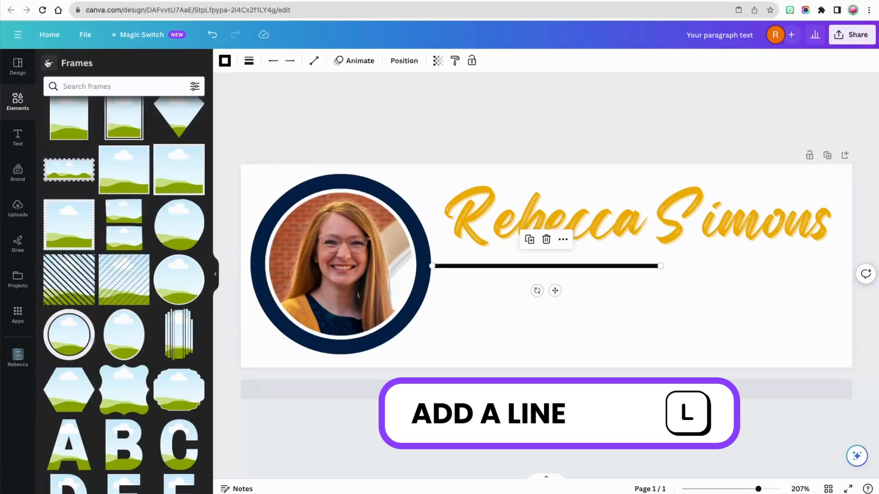
{"action": "left_click", "coordinate": [49, 62]}
{"action": "left_click", "coordinate": [88, 65]}
{"action": "type", "text": "line"}
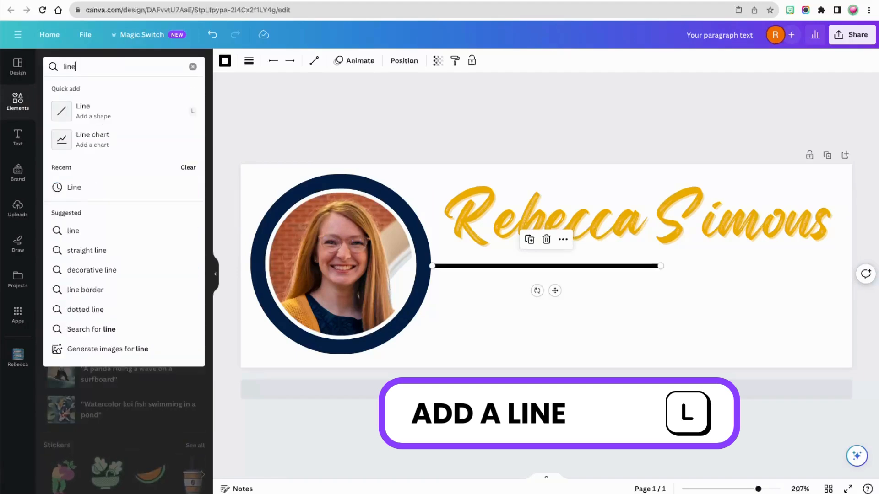
{"action": "key", "text": "Return"}
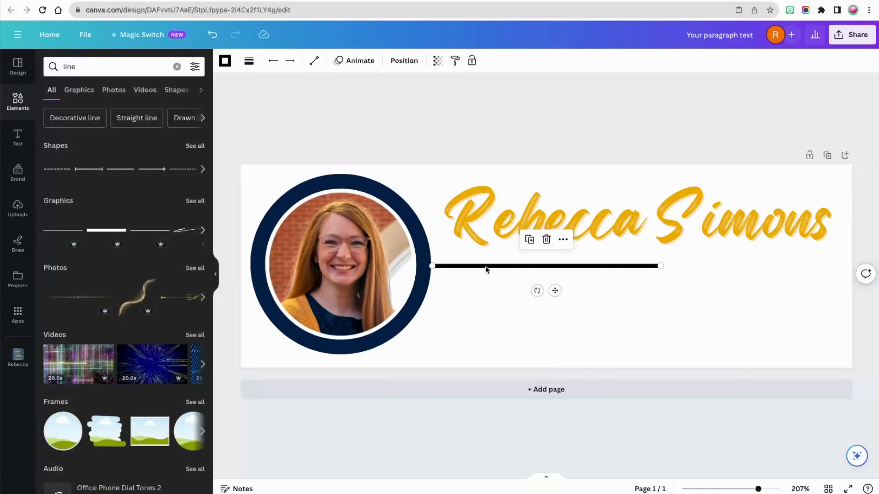
Place the line directly under the name and extend it horizontally to match the name's full width
{"action": "left_click_drag", "start_coordinate": [487, 269], "coordinate": [500, 257]}
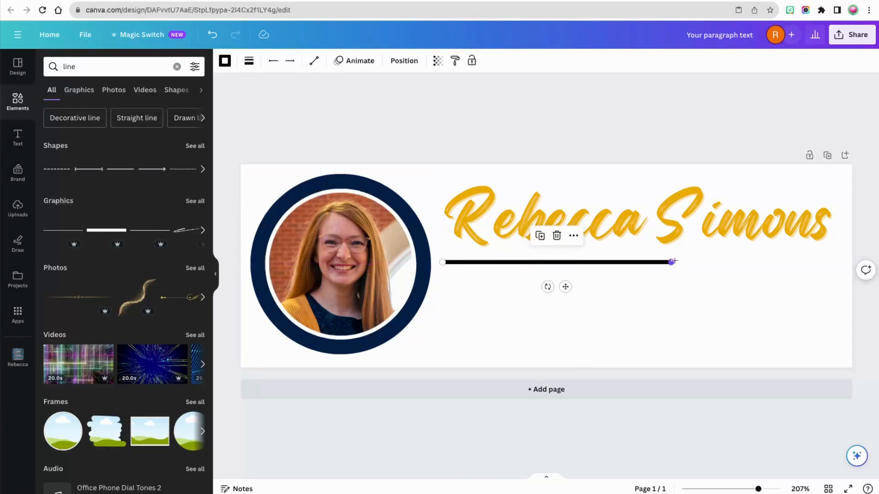
{"action": "left_click", "coordinate": [676, 264]}
{"action": "left_click", "coordinate": [670, 263]}
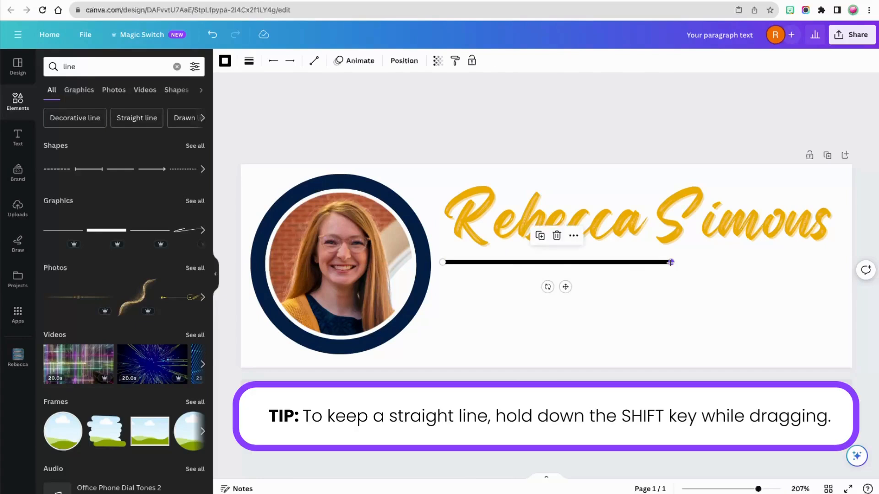
{"action": "left_click_drag", "start_coordinate": [671, 262], "coordinate": [835, 286]}
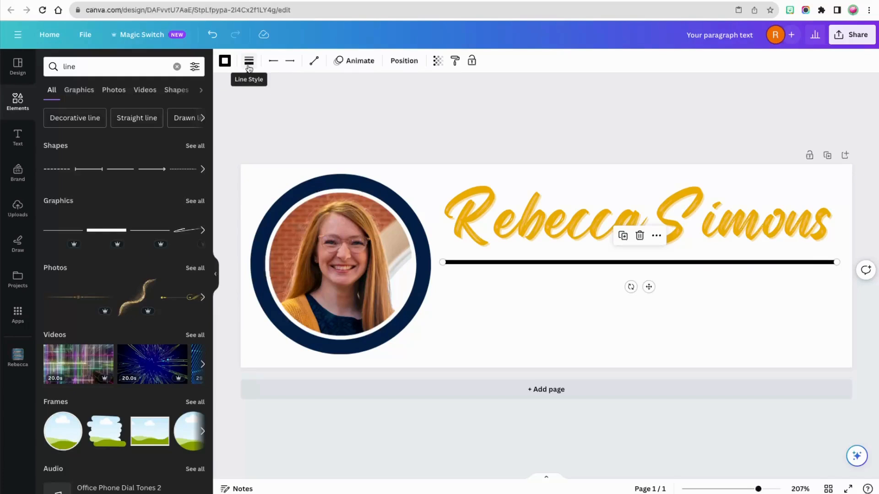
Style the line as dotted with rounded end points and a line weight of 3
{"action": "left_click", "coordinate": [249, 68]}
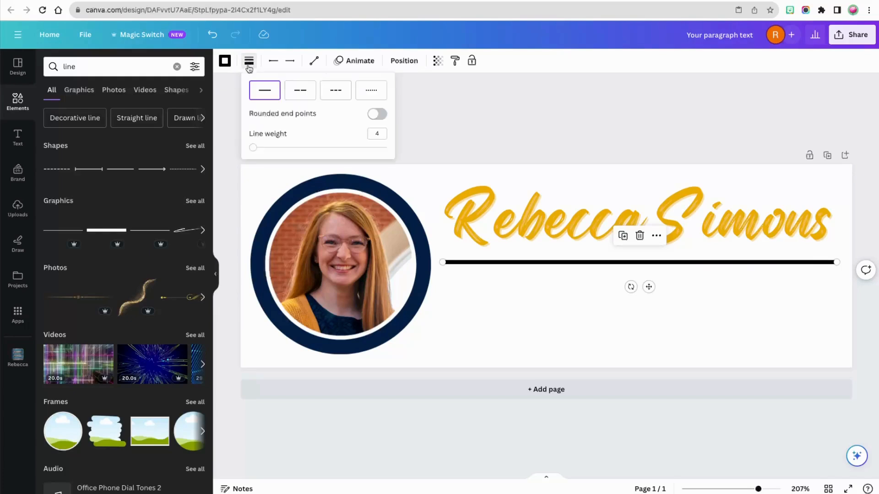
{"action": "left_click", "coordinate": [379, 94]}
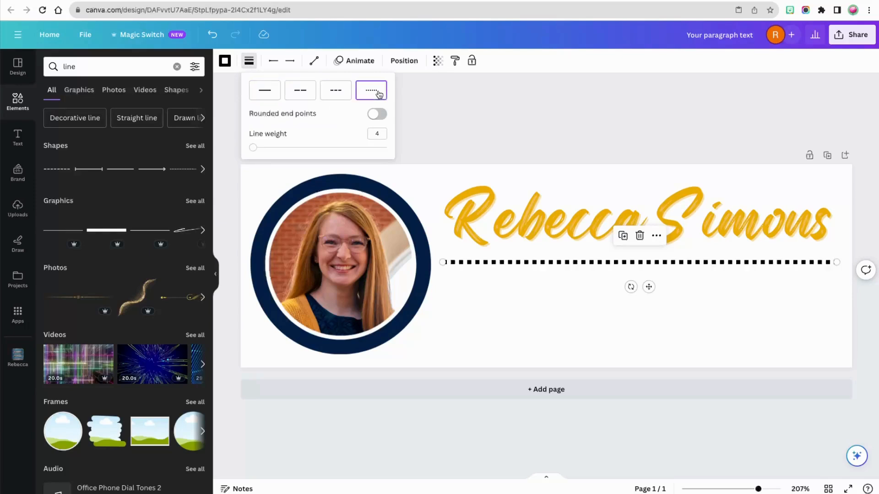
{"action": "left_click", "coordinate": [376, 115]}
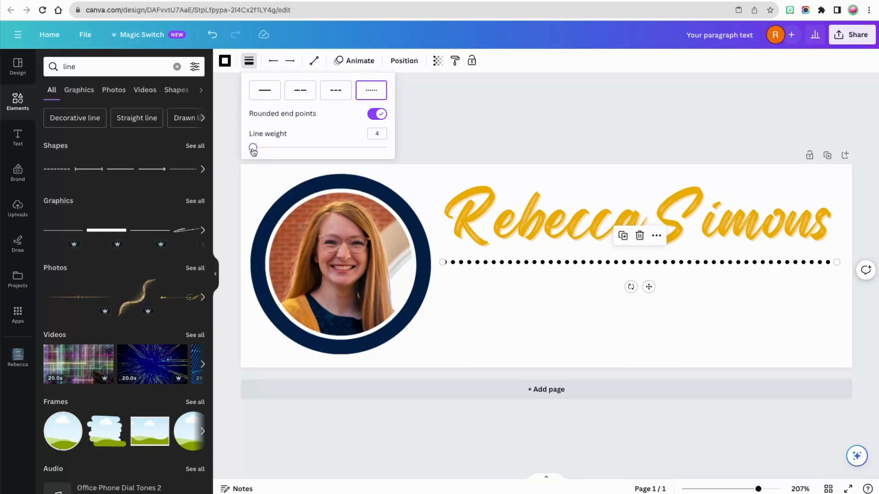
{"action": "left_click_drag", "start_coordinate": [253, 151], "coordinate": [252, 151]}
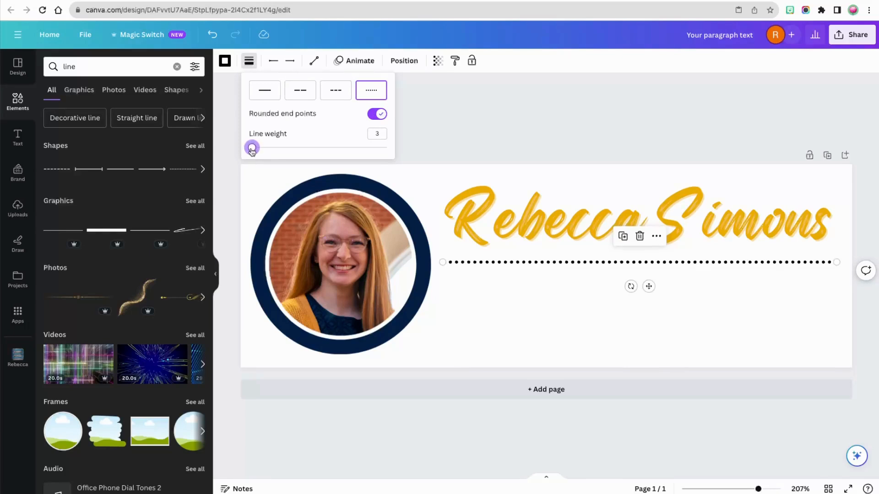
{"action": "left_click", "coordinate": [486, 164]}
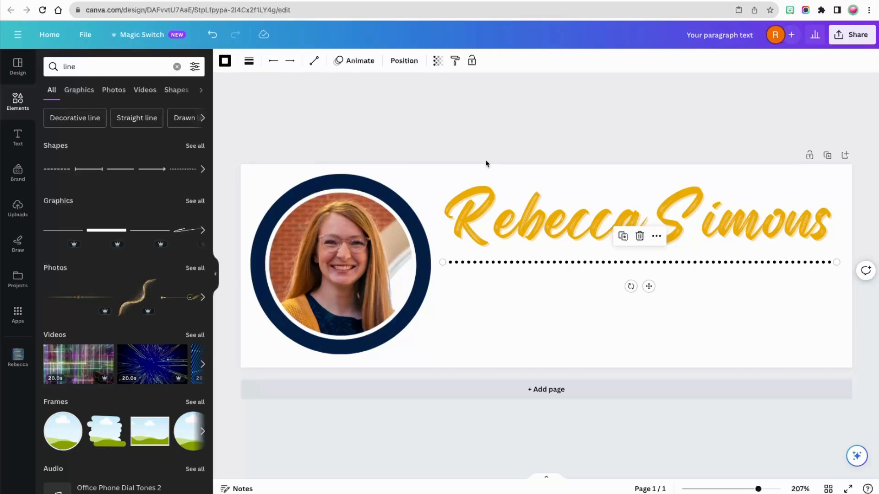
Add a text box under the dotted line and set its font to Poppins
{"action": "key", "text": "t"}
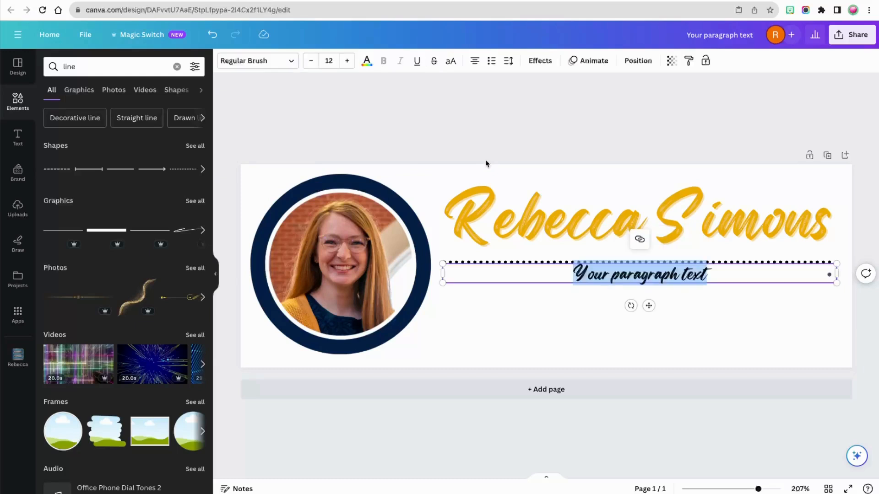
{"action": "left_click", "coordinate": [284, 61]}
{"action": "left_click", "coordinate": [133, 94]}
{"action": "left_click", "coordinate": [133, 93]}
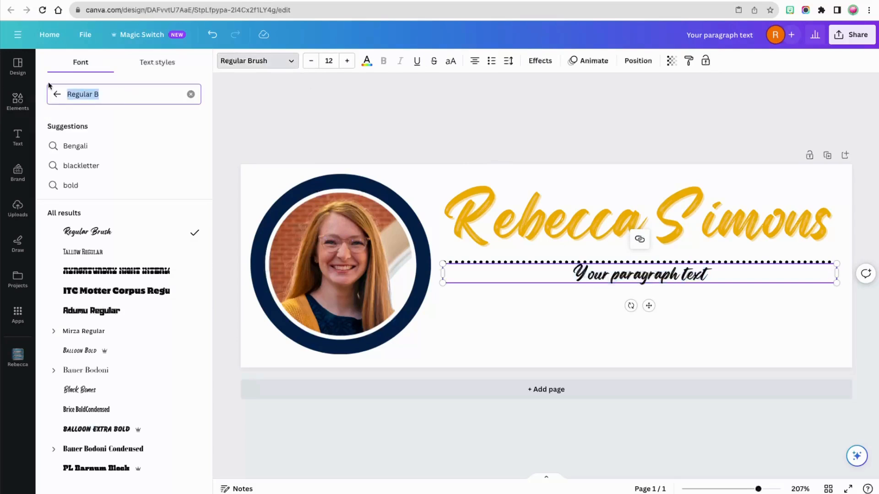
{"action": "type", "text": "Poppins"}
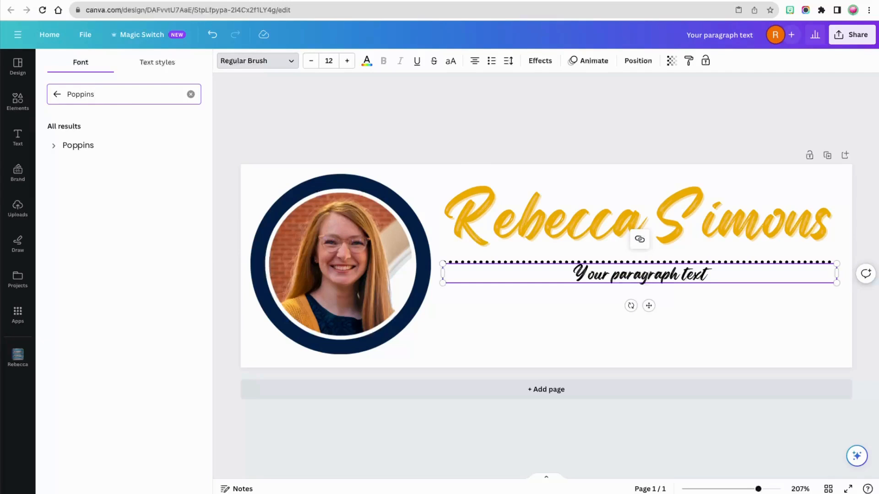
{"action": "left_click", "coordinate": [70, 147]}
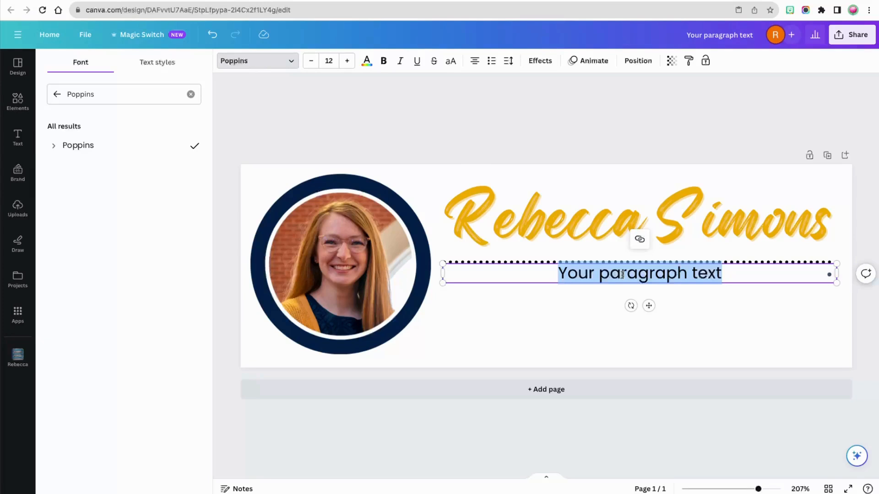
Replace the placeholder with the job title "Instructional Technology Coordinator", left-aligned and in uppercase
{"action": "type", "text": "Instructional Technology Coordinator"}
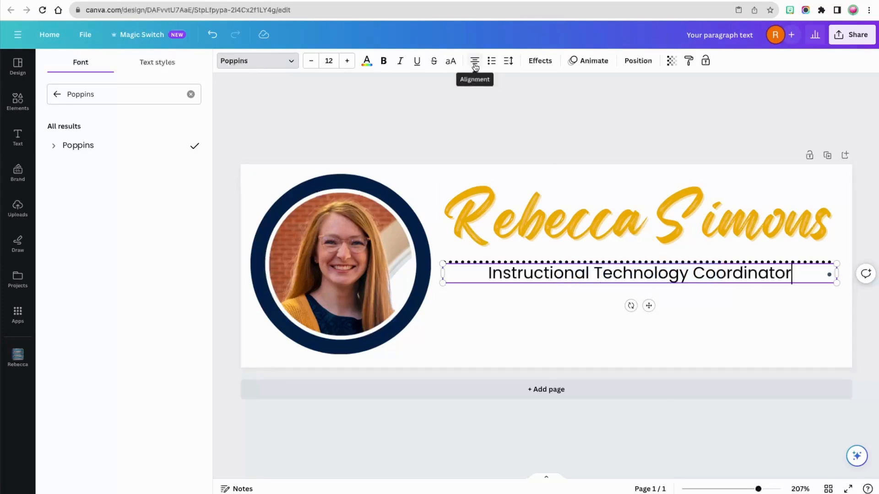
{"action": "left_click", "coordinate": [475, 64]}
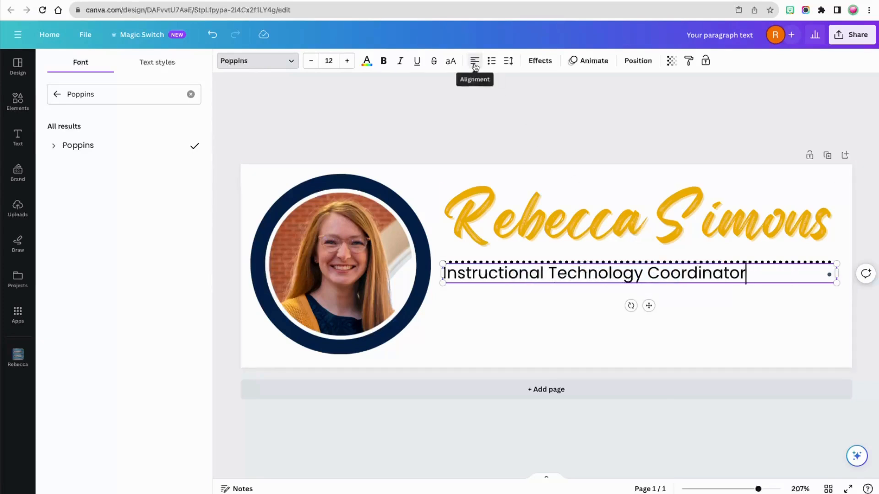
{"action": "left_click", "coordinate": [451, 64]}
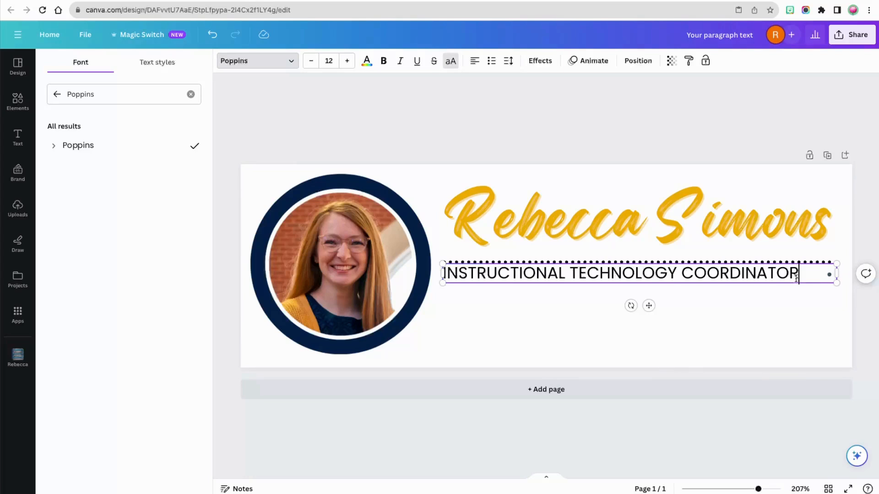
Set the job title to Poppins Bold at size 13 and place it just below the dotted line
{"action": "triple_click", "coordinate": [796, 279]}
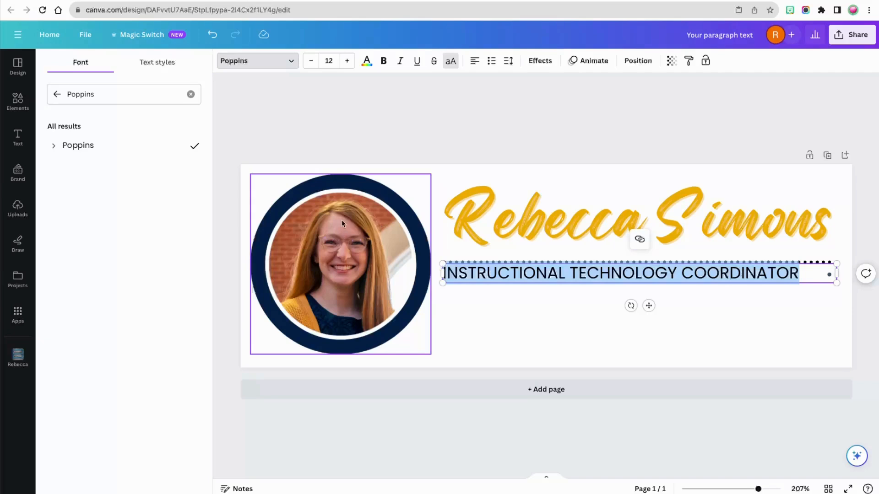
{"action": "left_click", "coordinate": [52, 149]}
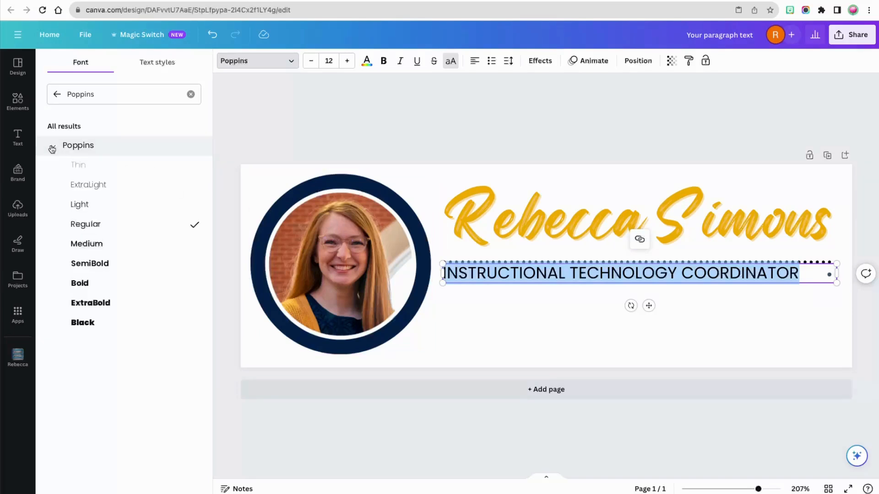
{"action": "left_click", "coordinate": [118, 281]}
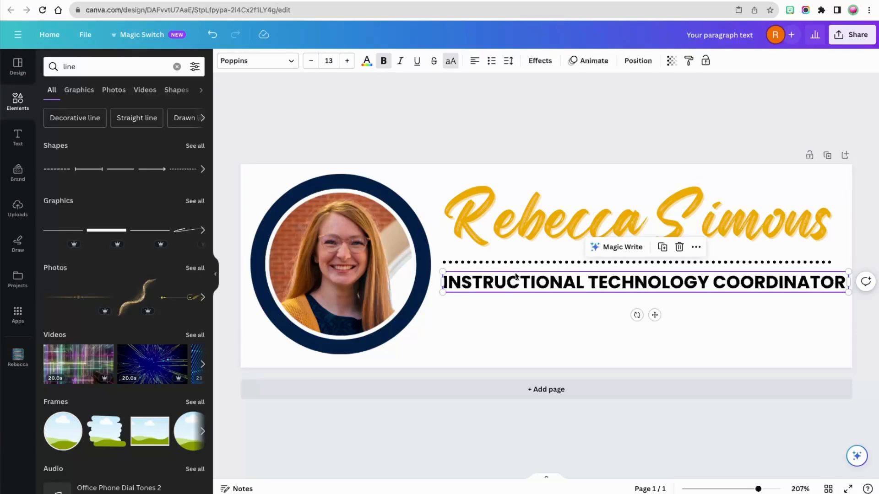
Duplicate the job title directly below it and replace the copy's text with "KATE (Kentucky Academy of Technology Education)" at size 10
{"action": "key", "text": "ctrl+d"}
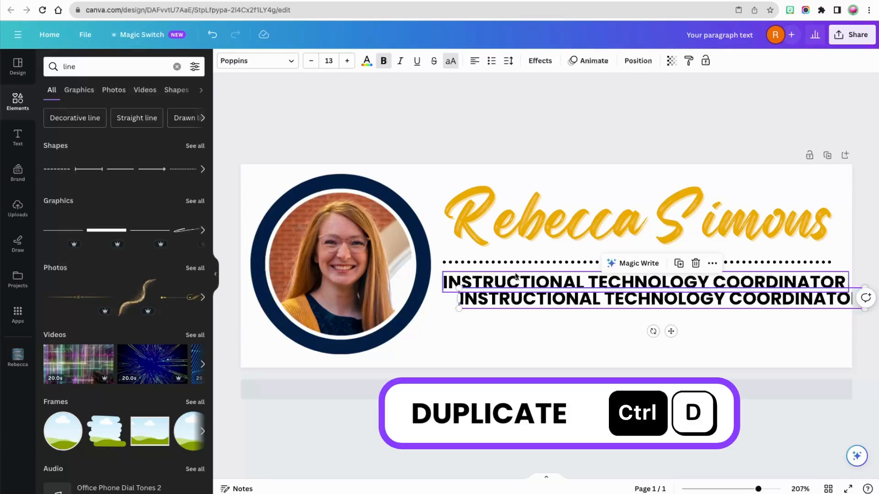
{"action": "left_click_drag", "start_coordinate": [528, 299], "coordinate": [510, 306]}
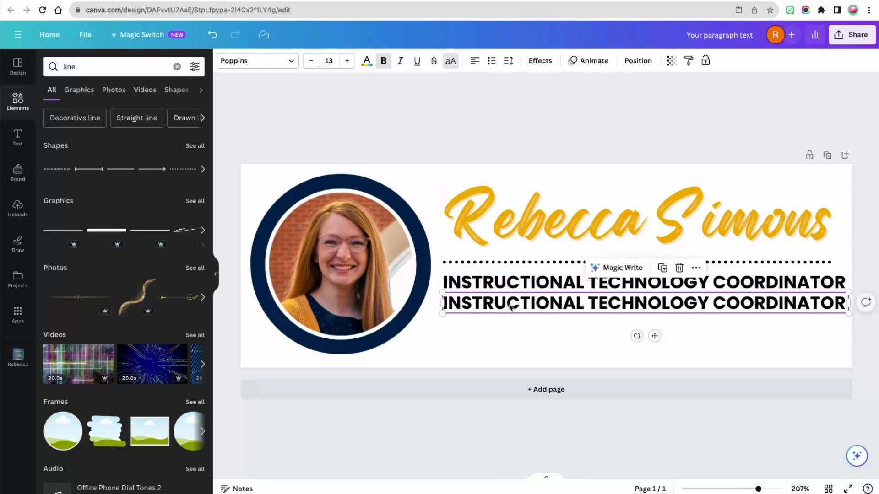
{"action": "double_click", "coordinate": [510, 305]}
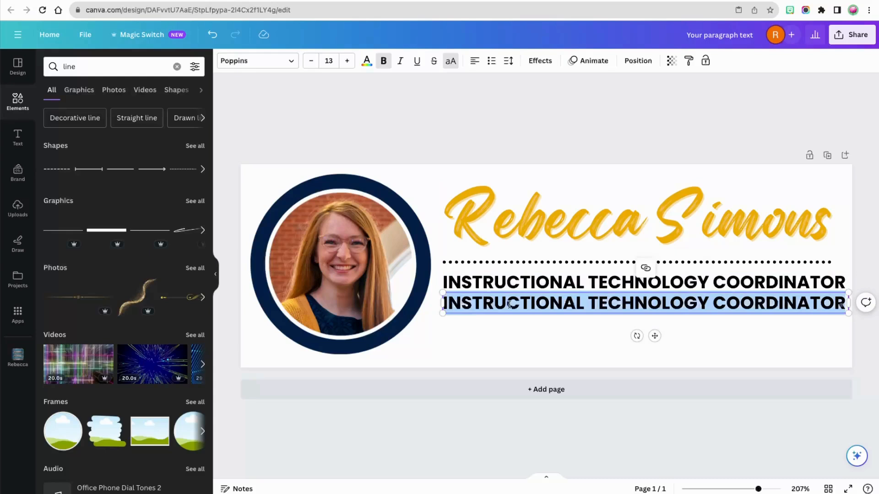
{"action": "type", "text": "KATE ("}
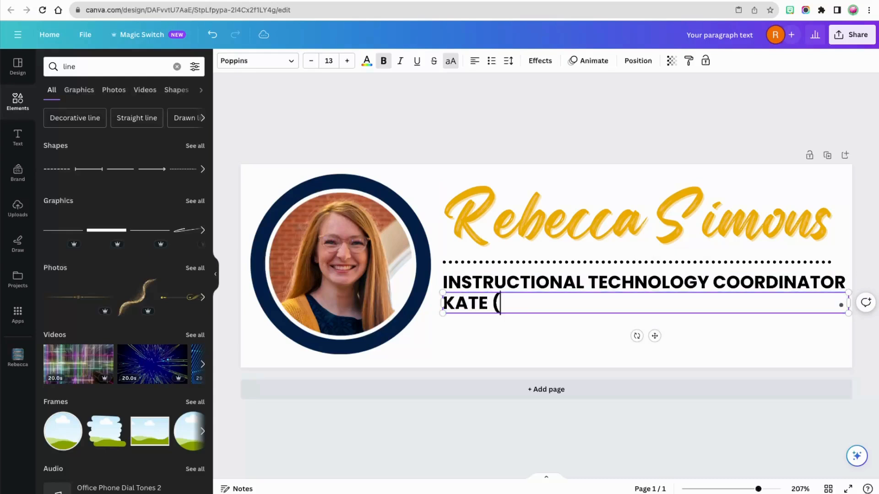
{"action": "type", "text": "KENTUCKY"}
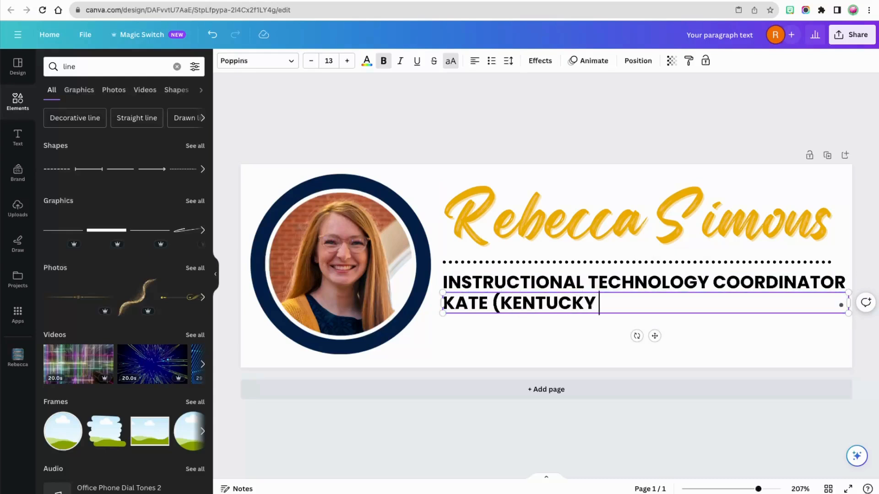
{"action": "type", "text": " ACADEMY O"}
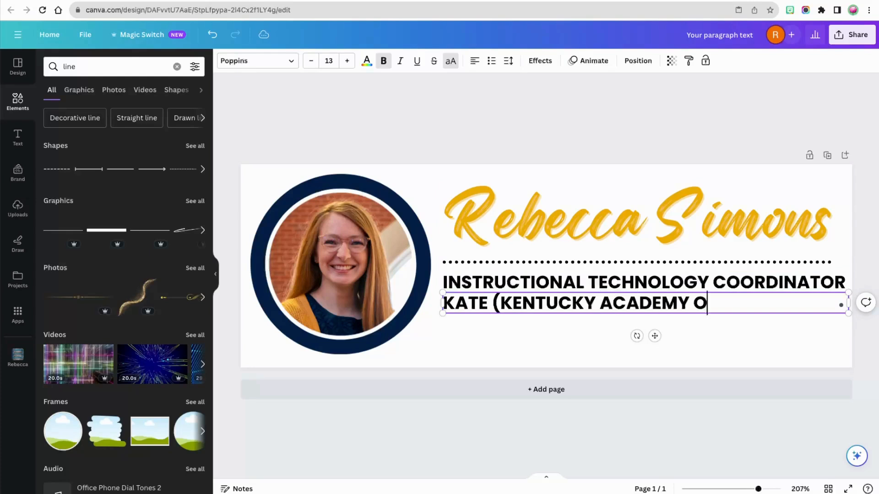
{"action": "type", "text": "F TECHNOL"}
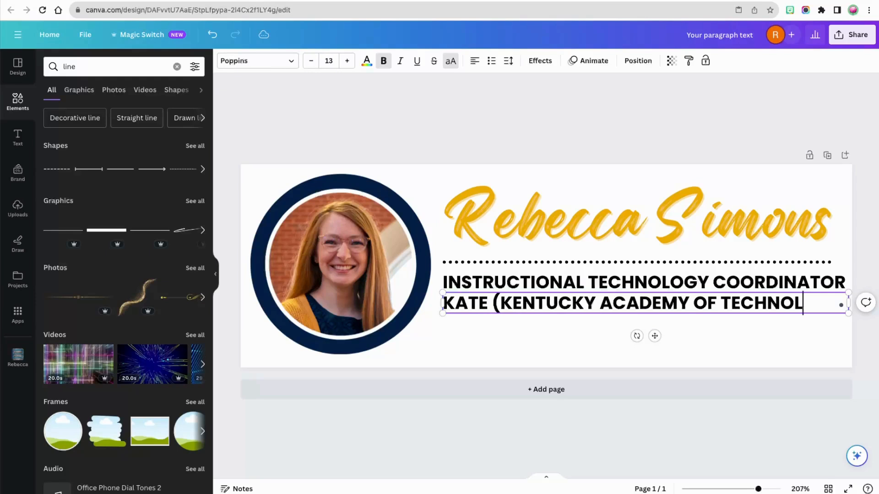
{"action": "type", "text": "OGY EDUC"}
{"action": "key", "text": "BackSpace"}
{"action": "type", "text": "UCATI"}
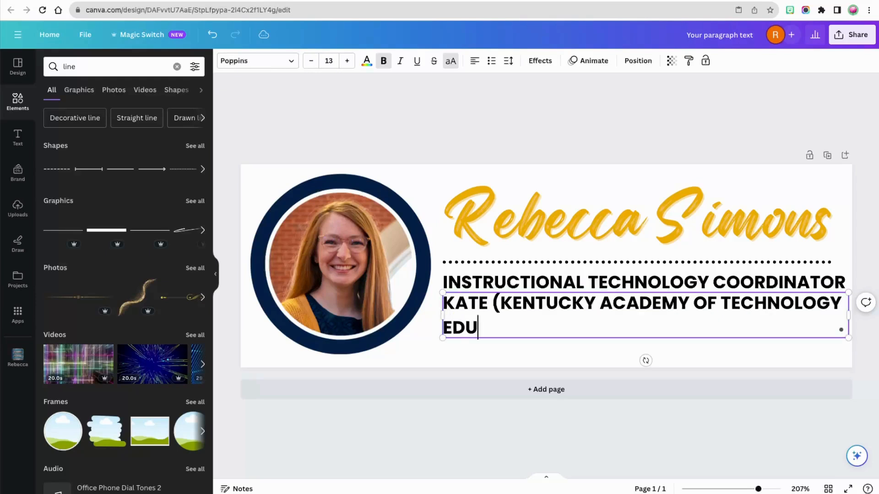
{"action": "type", "text": "ON)"}
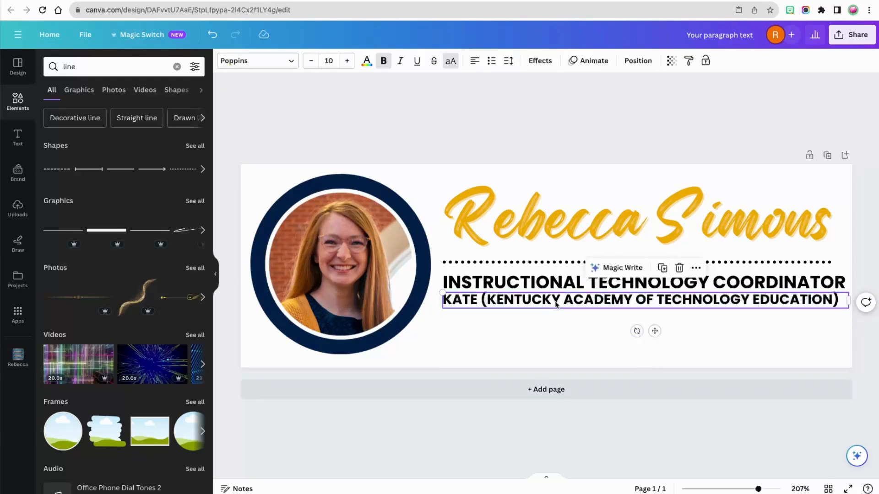
Duplicate the KATE line directly below it, left-aligned, and change the copy's text to "Murray State University"
{"action": "key", "text": "super+d"}
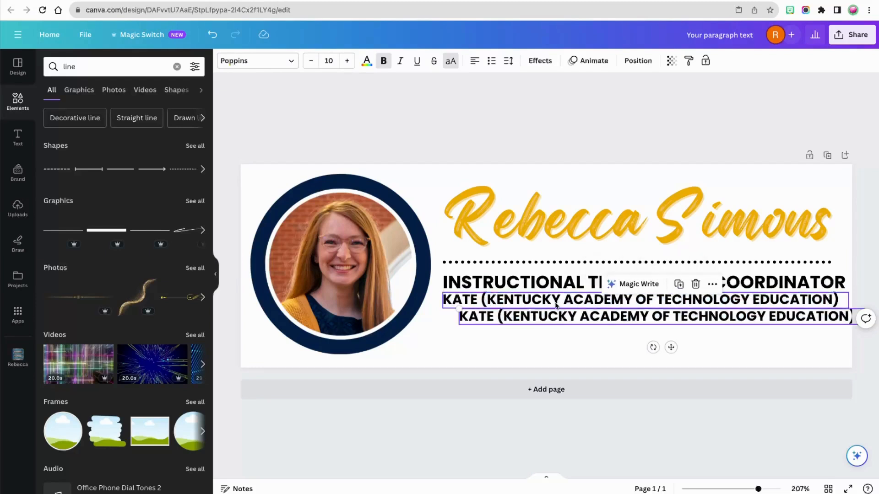
{"action": "left_click_drag", "start_coordinate": [536, 320], "coordinate": [519, 319]}
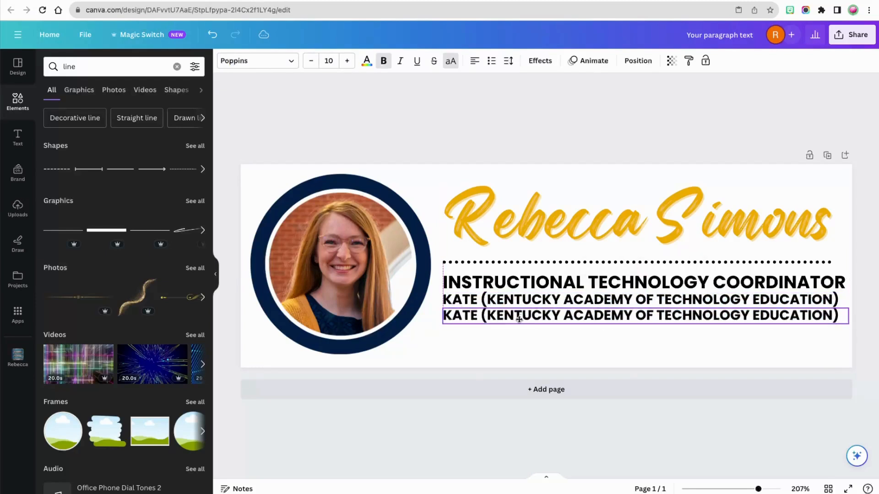
{"action": "double_click", "coordinate": [519, 319]}
{"action": "type", "text": "M"}
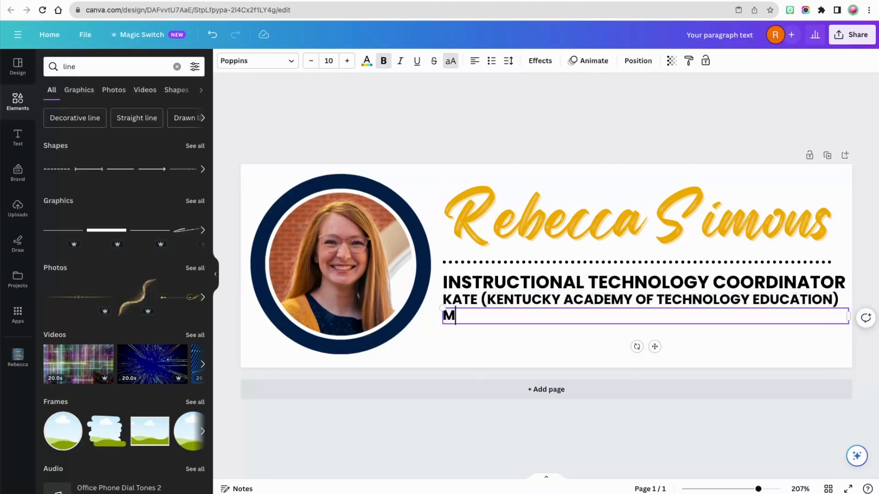
{"action": "type", "text": "URRAY STATE UNIVERSITY"}
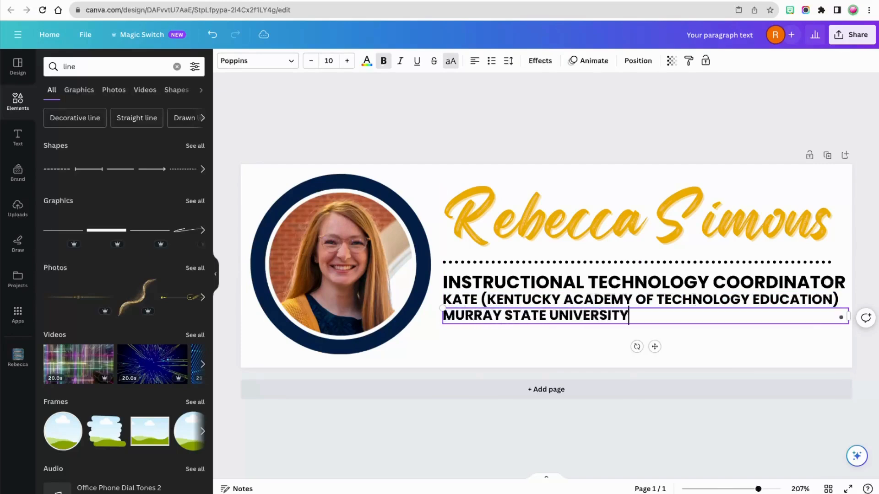
{"action": "left_click", "coordinate": [519, 351]}
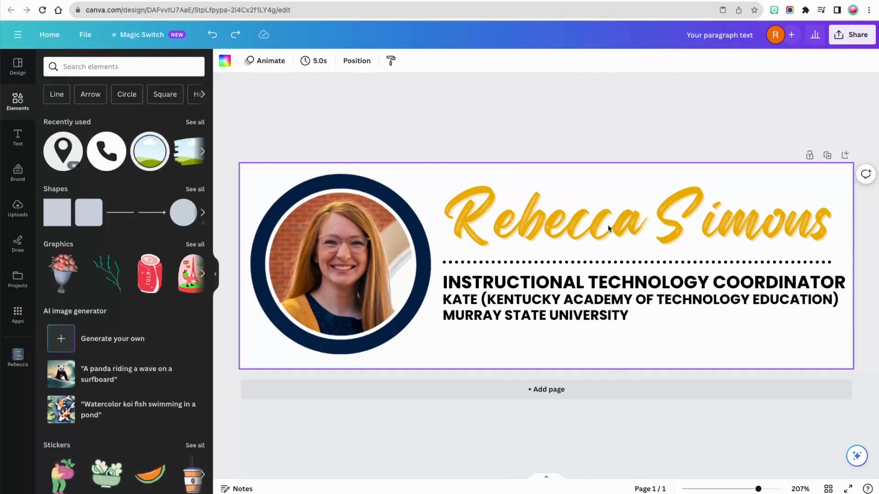
Move the brush-font name and dotted line up slightly, and lengthen the dotted line to match the job title's width
{"action": "left_click", "coordinate": [588, 230]}
{"action": "left_click_drag", "start_coordinate": [588, 230], "coordinate": [590, 215]}
{"action": "left_click_drag", "start_coordinate": [575, 263], "coordinate": [575, 249]}
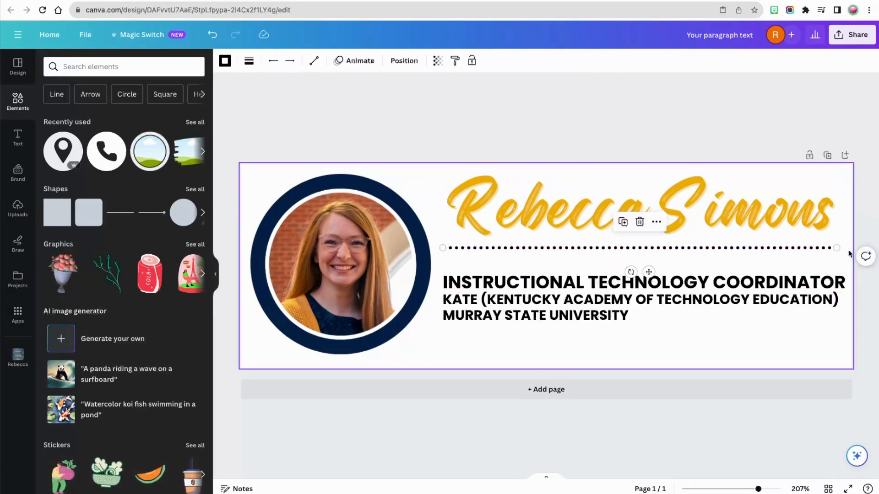
{"action": "left_click_drag", "start_coordinate": [837, 248], "coordinate": [845, 247]}
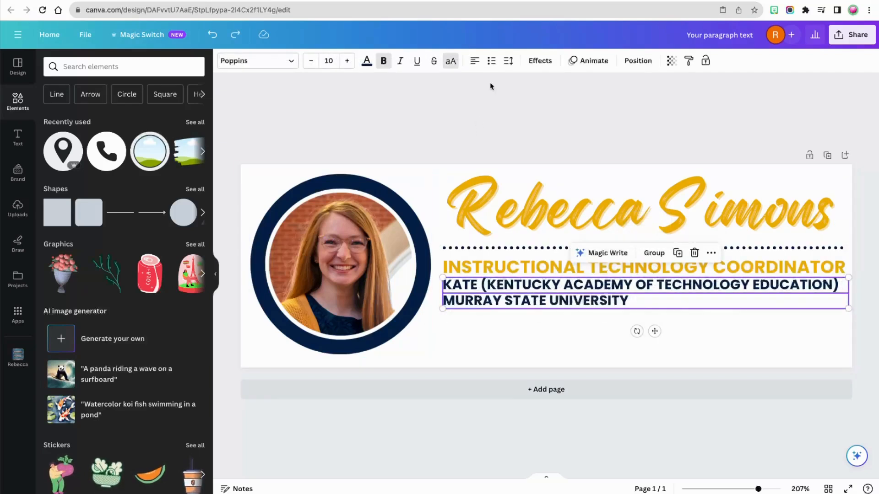
Turn off uppercase on the two organisation lines and shift them down slightly for more even spacing
{"action": "left_click", "coordinate": [451, 61]}
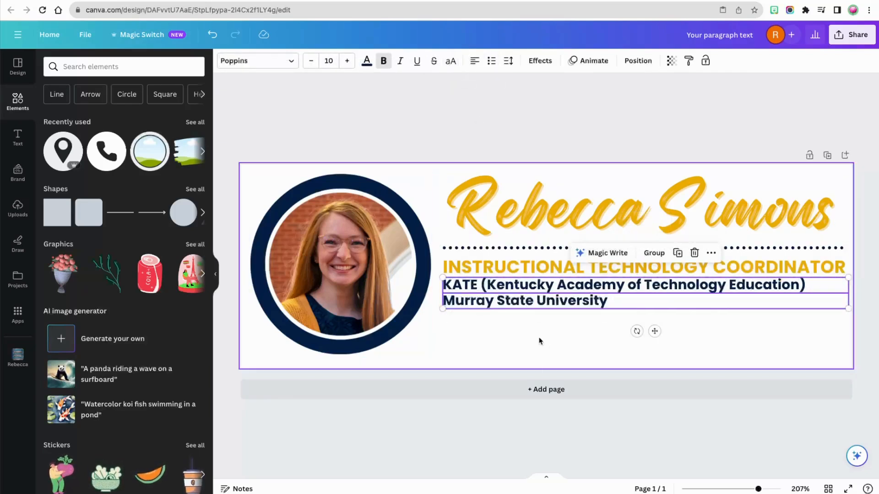
{"action": "left_click", "coordinate": [535, 323]}
{"action": "left_click", "coordinate": [521, 306]}
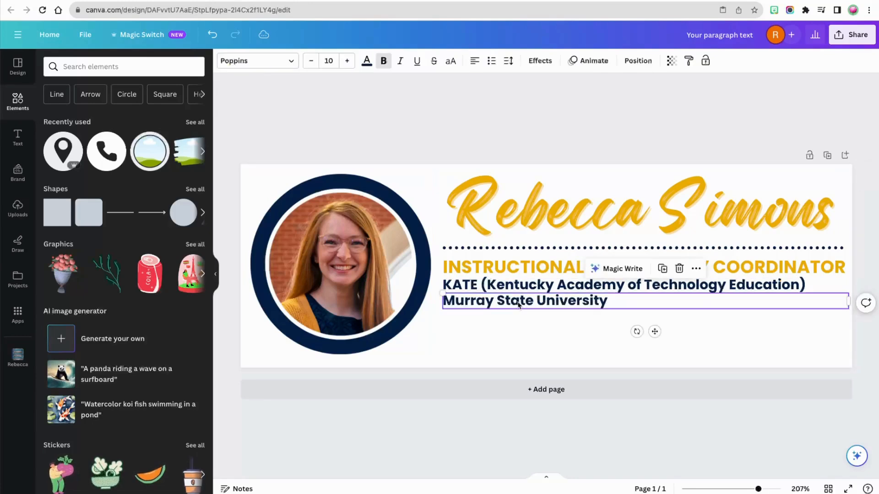
{"action": "left_click_drag", "start_coordinate": [519, 305], "coordinate": [518, 307]}
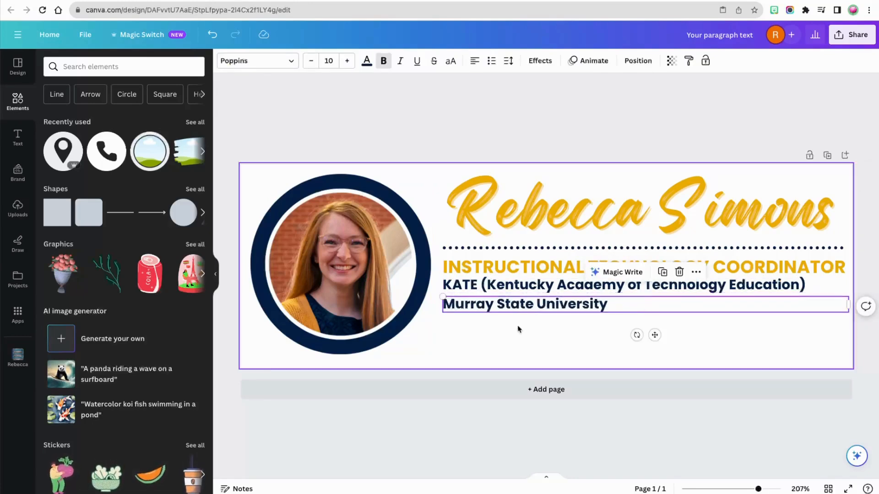
{"action": "left_click", "coordinate": [518, 337]}
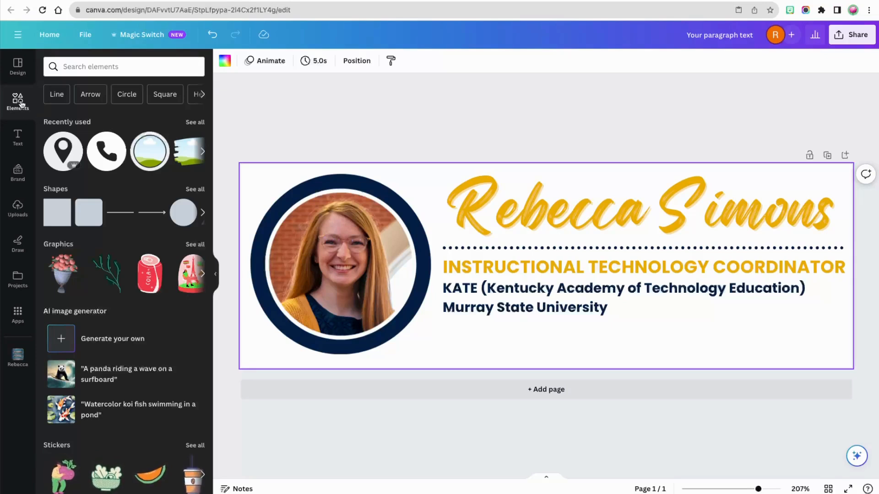
Search the elements for "phone icon" and add the solid white round handset graphic to the signature
{"action": "left_click", "coordinate": [83, 71]}
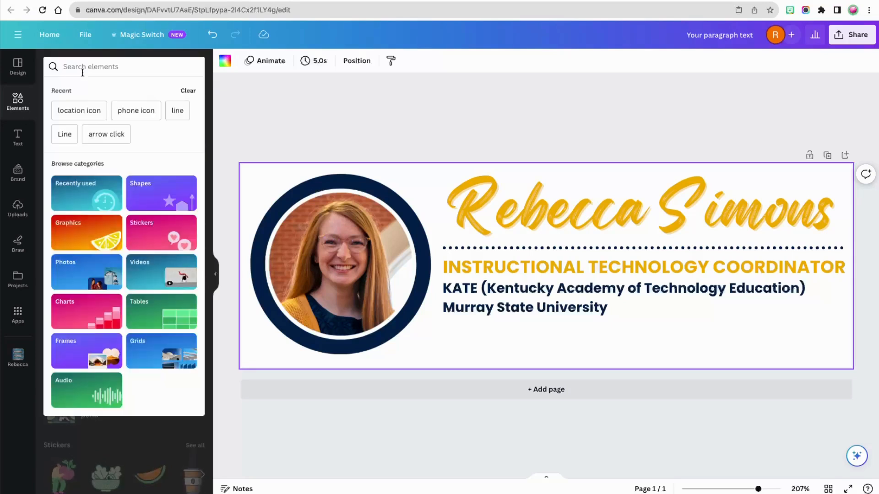
{"action": "type", "text": "phone ico"}
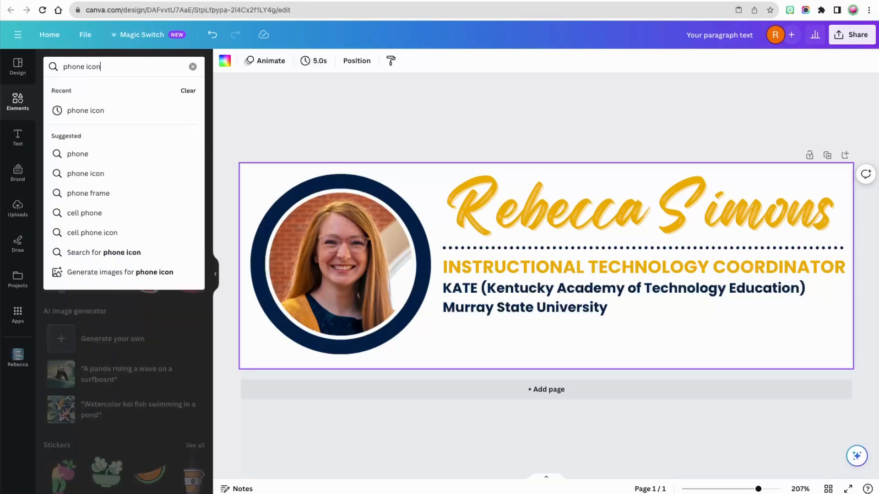
{"action": "type", "text": "n"}
{"action": "key", "text": "Return"}
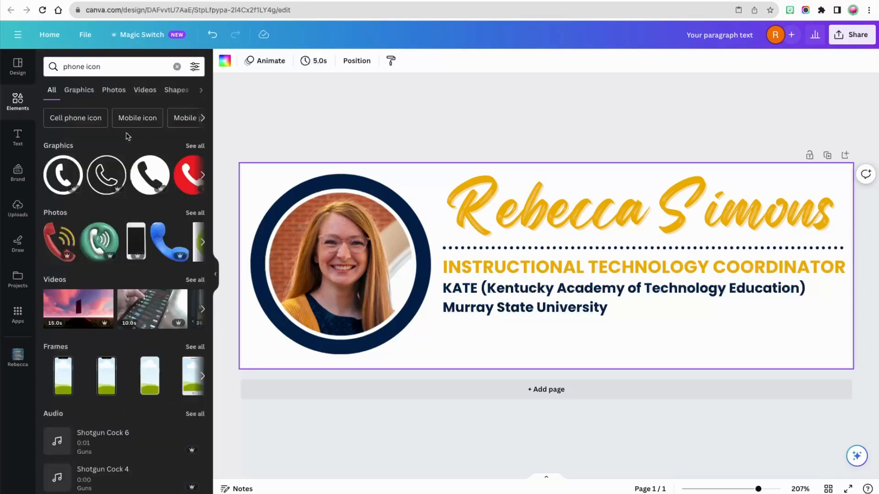
{"action": "left_click", "coordinate": [195, 146]}
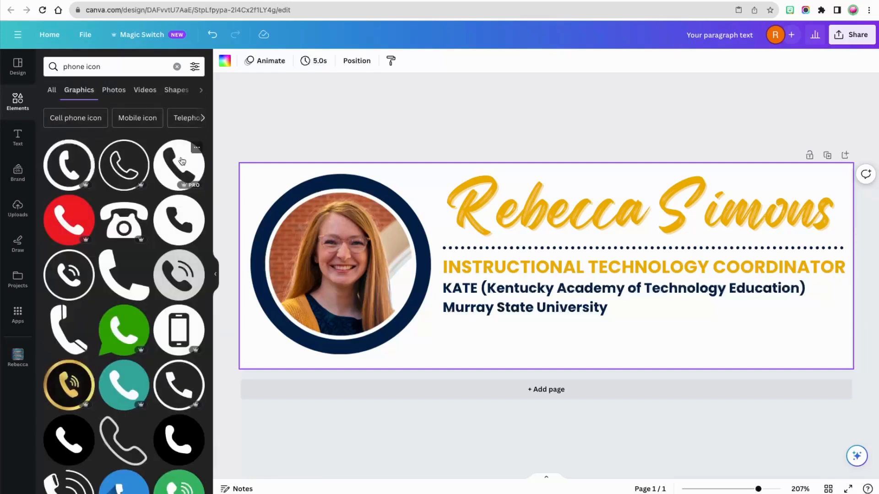
{"action": "left_click", "coordinate": [179, 222]}
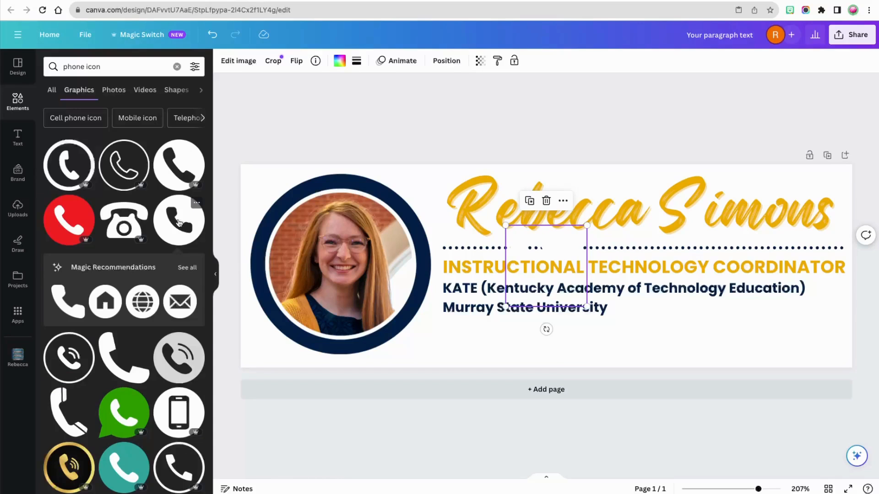
Recolour the phone icon gold from the MSU Color palette and shrink it to fit below the "Murray State University" line
{"action": "left_click", "coordinate": [339, 64]}
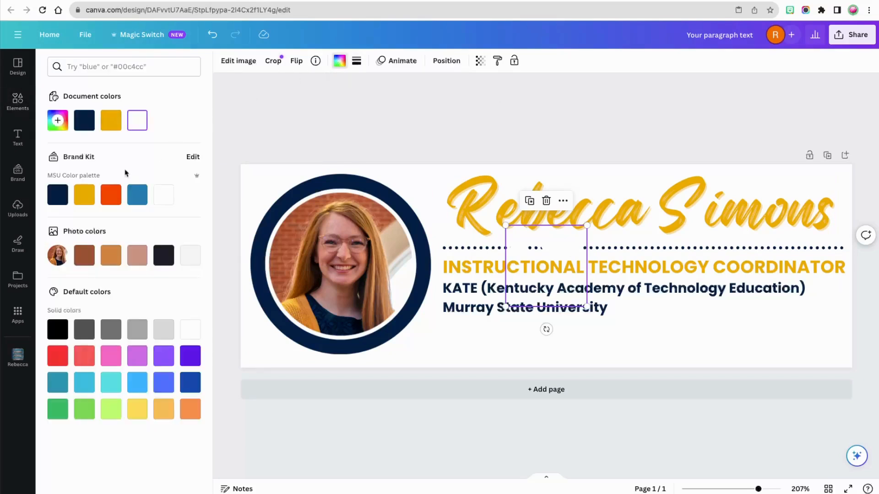
{"action": "left_click", "coordinate": [84, 196]}
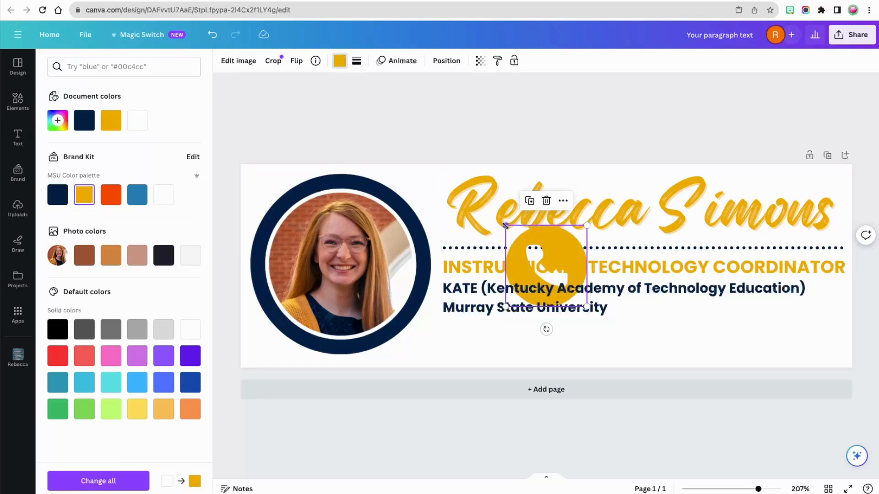
{"action": "left_click_drag", "start_coordinate": [505, 225], "coordinate": [469, 336]}
{"action": "left_click", "coordinate": [494, 340]}
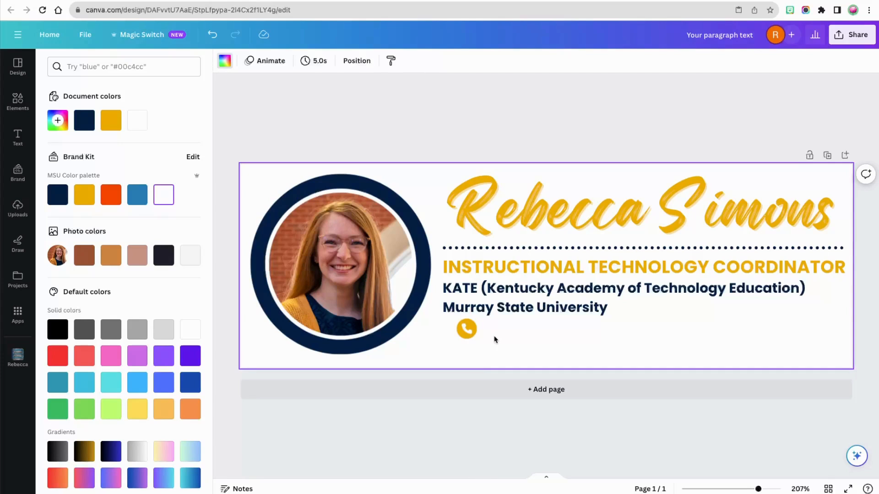
Add a text box beside the phone icon and set its font to Poppins Regular
{"action": "key", "text": "t"}
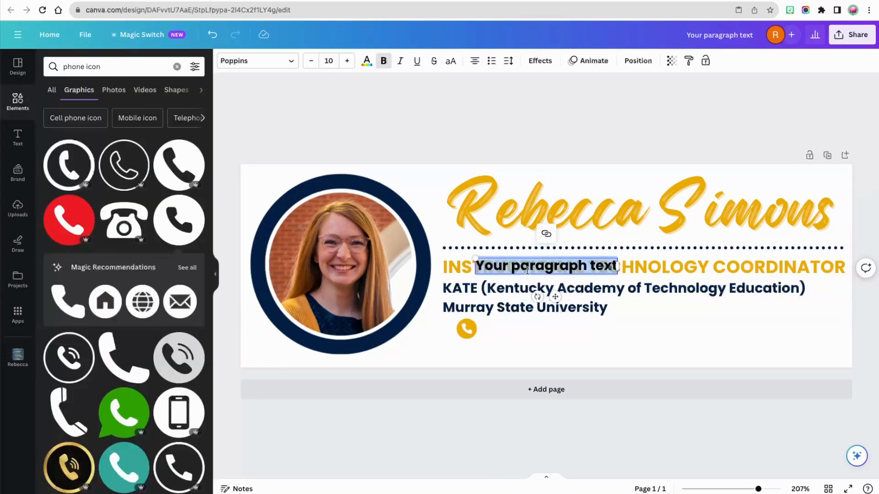
{"action": "left_click_drag", "start_coordinate": [528, 274], "coordinate": [537, 337]}
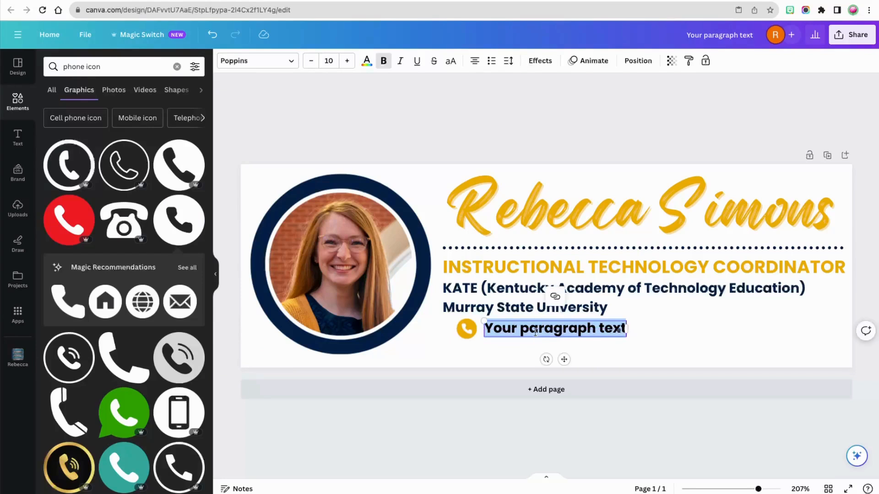
{"action": "left_click", "coordinate": [291, 65]}
{"action": "left_click", "coordinate": [54, 145]}
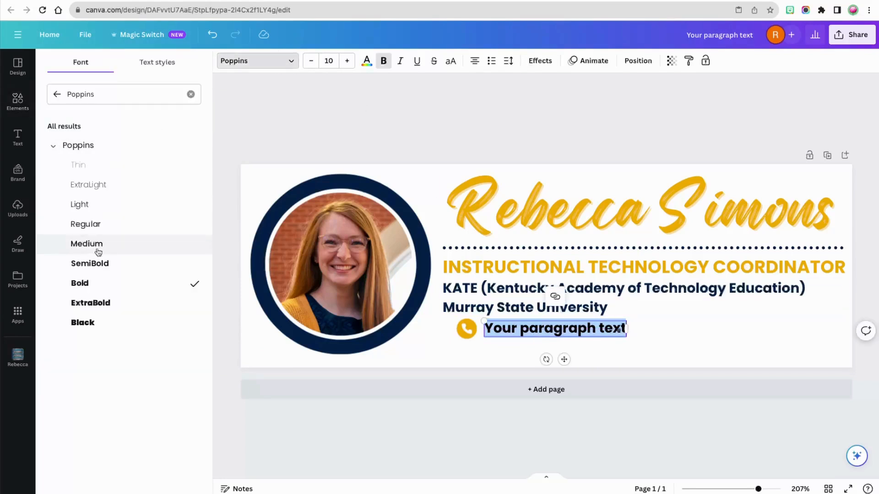
{"action": "left_click", "coordinate": [85, 224]}
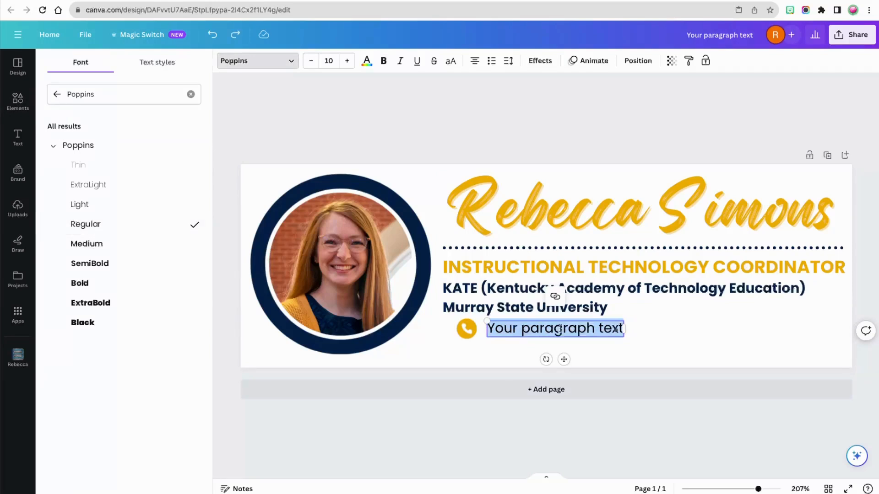
Replace the placeholder with the contact's phone number at size 9 and place it close beside the phone icon
{"action": "type", "text": "123.456.789"}
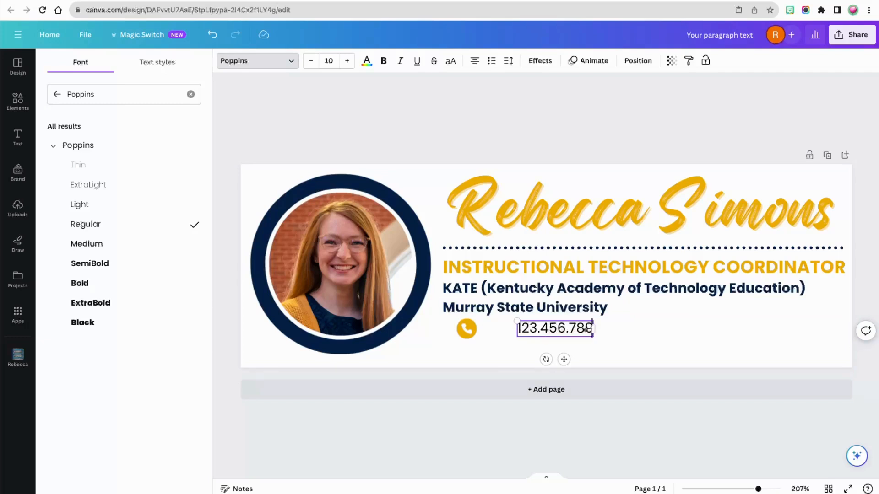
{"action": "type", "text": "0"}
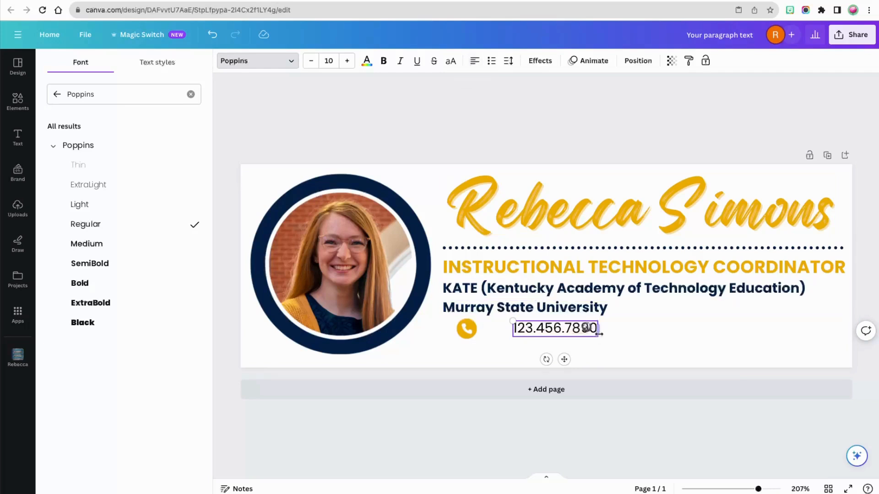
{"action": "left_click_drag", "start_coordinate": [597, 337], "coordinate": [517, 320]}
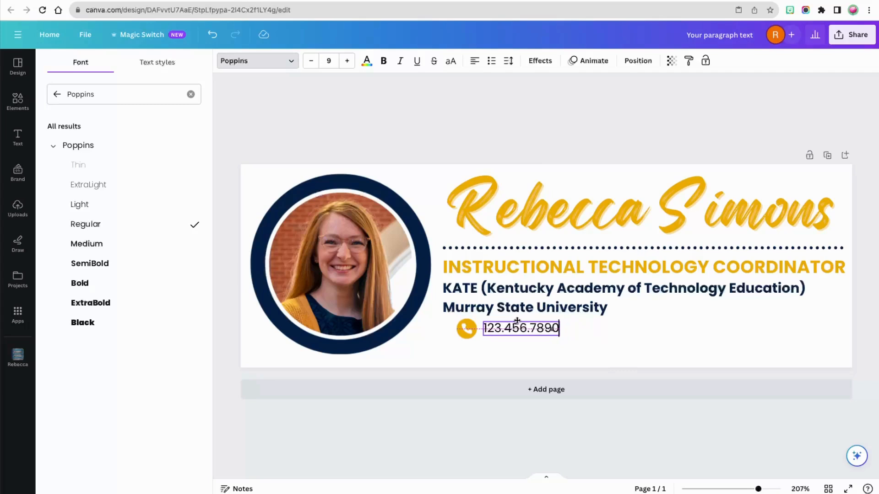
Nudge the phone number slightly away from the phone icon and check the pair's middle alignment
{"action": "left_click_drag", "start_coordinate": [517, 321], "coordinate": [518, 321]}
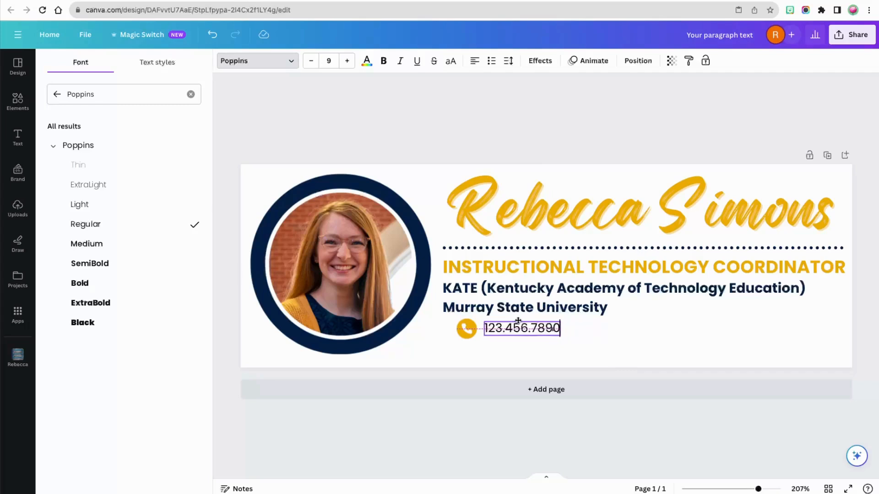
{"action": "left_click_drag", "start_coordinate": [518, 320], "coordinate": [520, 320]}
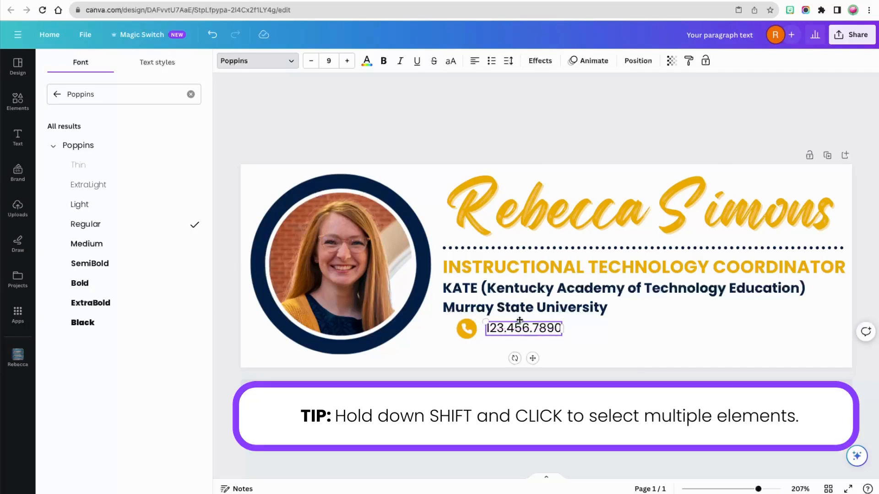
{"action": "left_click", "coordinate": [478, 351]}
{"action": "left_click", "coordinate": [471, 334]}
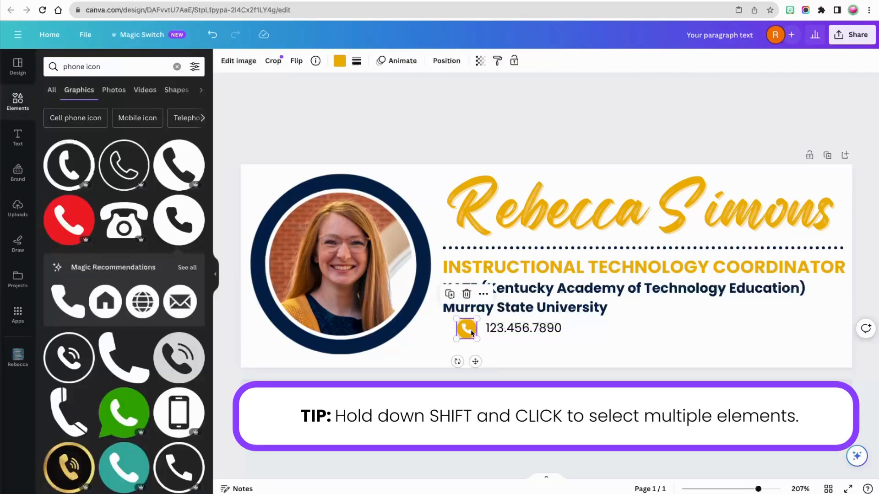
{"action": "left_click", "coordinate": [511, 335], "text": "shift"}
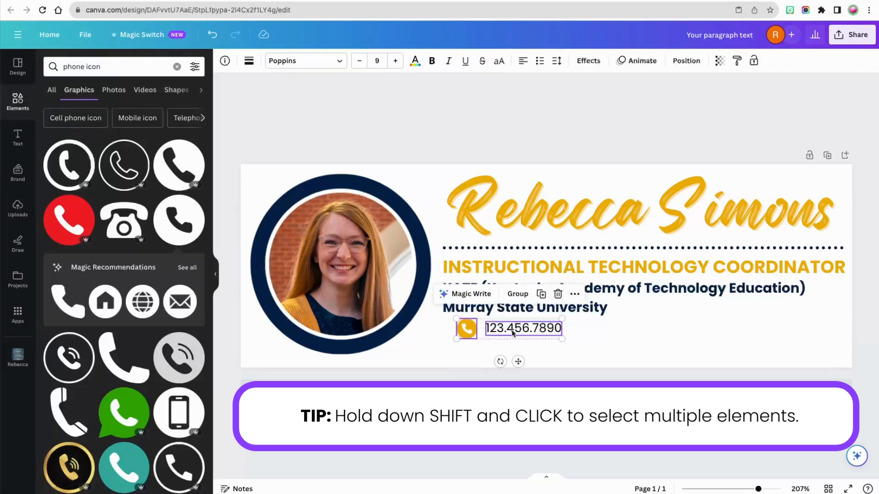
{"action": "right_click", "coordinate": [512, 333]}
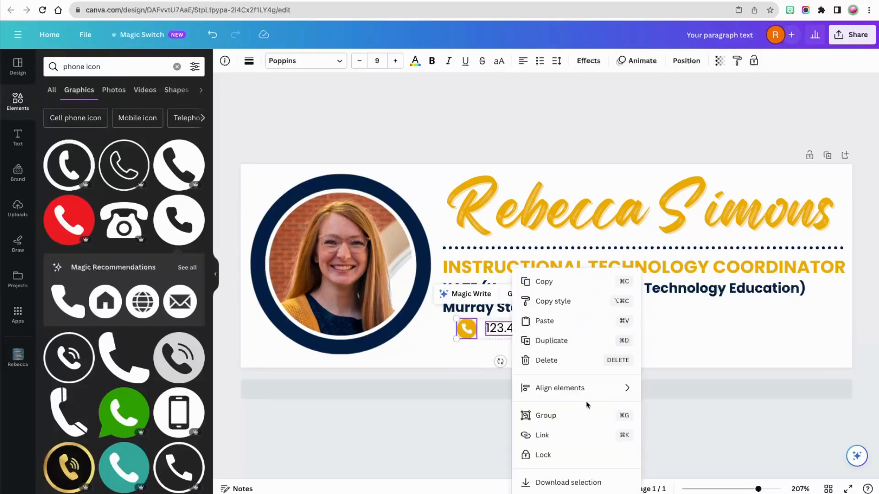
{"action": "mouse_move", "coordinate": [592, 394]}
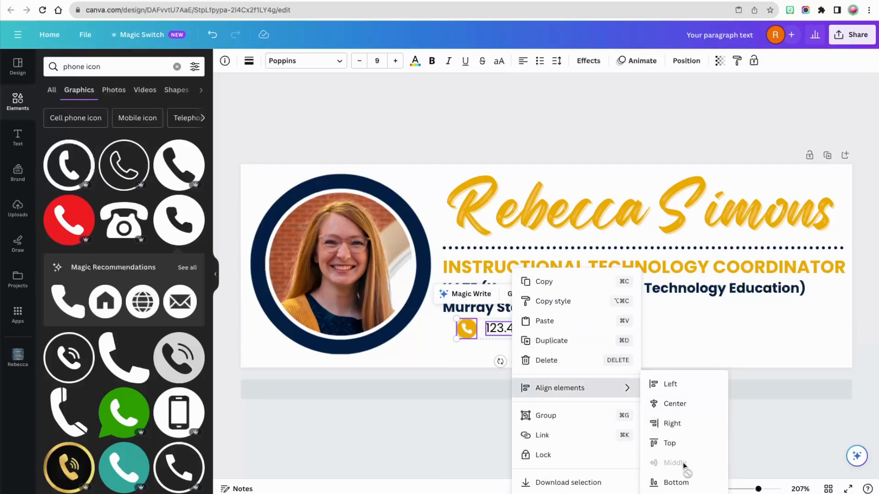
{"action": "left_click", "coordinate": [721, 330]}
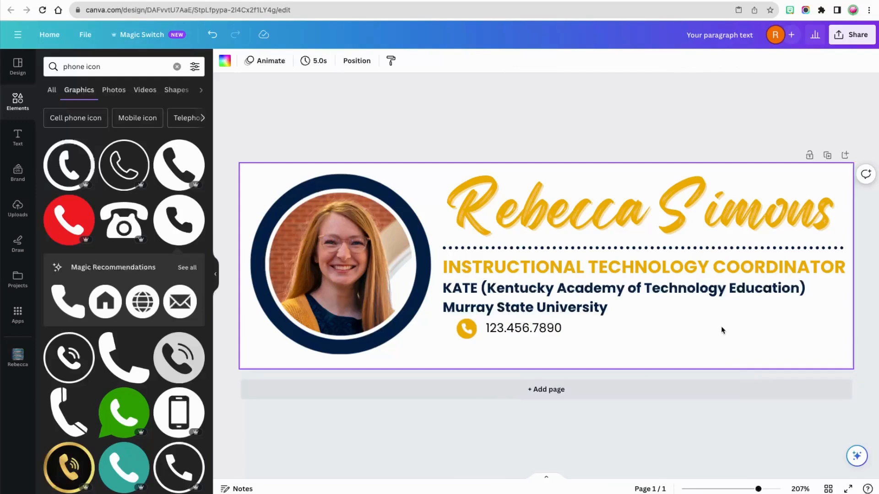
Search the elements for "location icon" and add the light round graphic with the dark map pin
{"action": "left_click", "coordinate": [121, 69]}
{"action": "key", "text": "super+a"}
{"action": "type", "text": "location icon"}
{"action": "key", "text": "Return"}
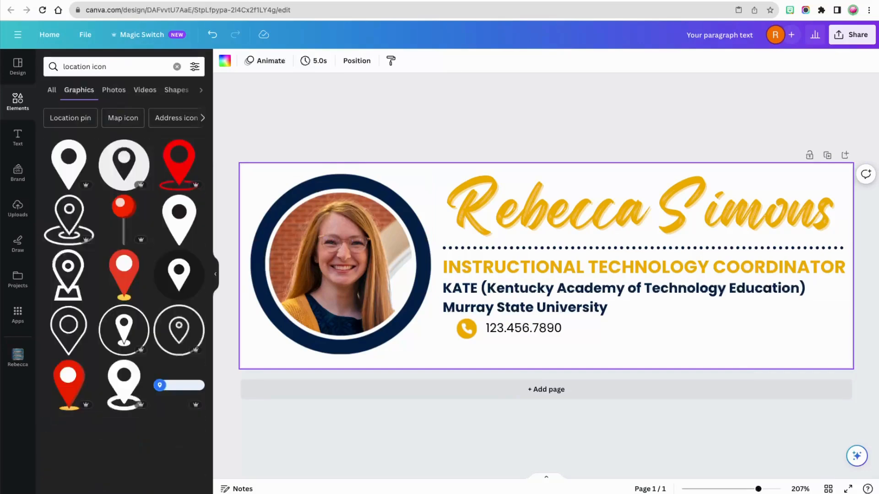
{"action": "left_click", "coordinate": [121, 158]}
Recolour the location icon gold from the MSU Color palette and shrink it to sit directly below the phone icon at matching size
{"action": "left_click", "coordinate": [340, 61]}
{"action": "left_click", "coordinate": [85, 195]}
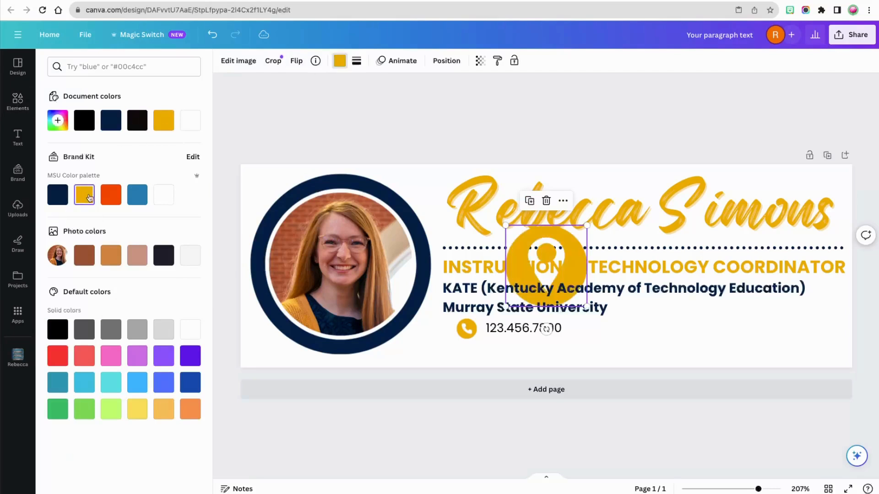
{"action": "left_click_drag", "start_coordinate": [506, 226], "coordinate": [469, 354]}
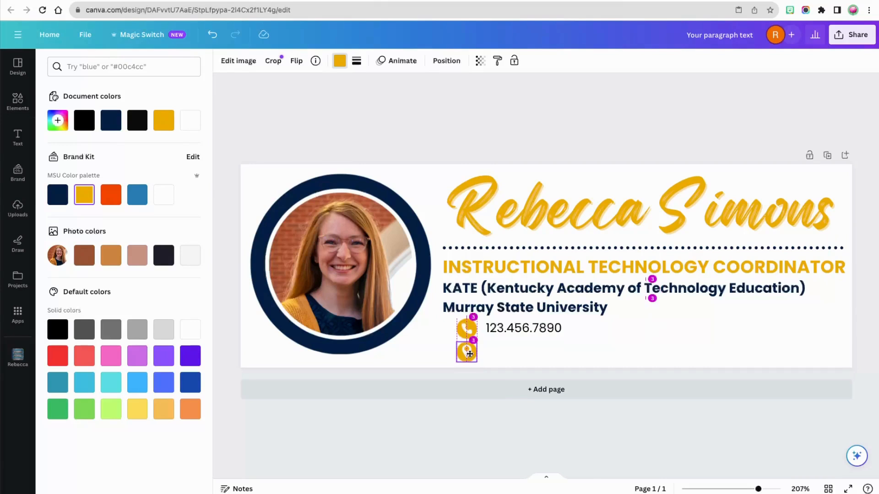
{"action": "left_click", "coordinate": [631, 353]}
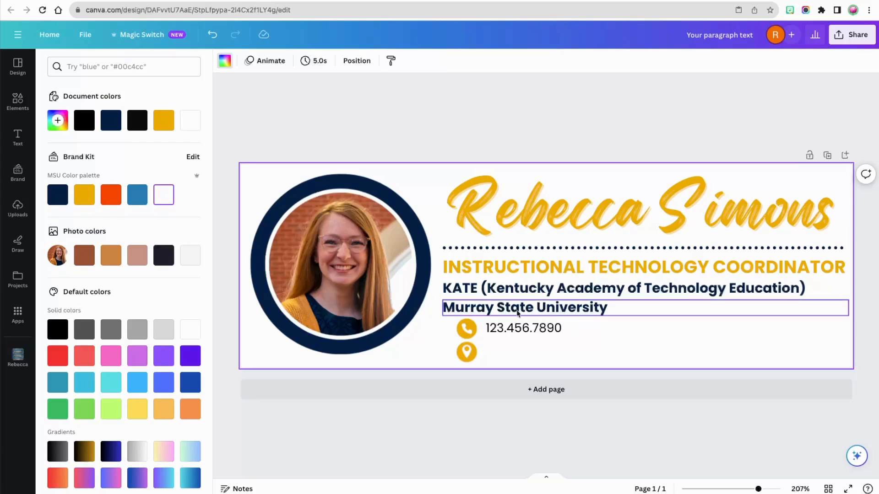
Copy the phone-number text box, place the copy beside the location icon and replace its text with the office address
{"action": "left_click", "coordinate": [509, 330]}
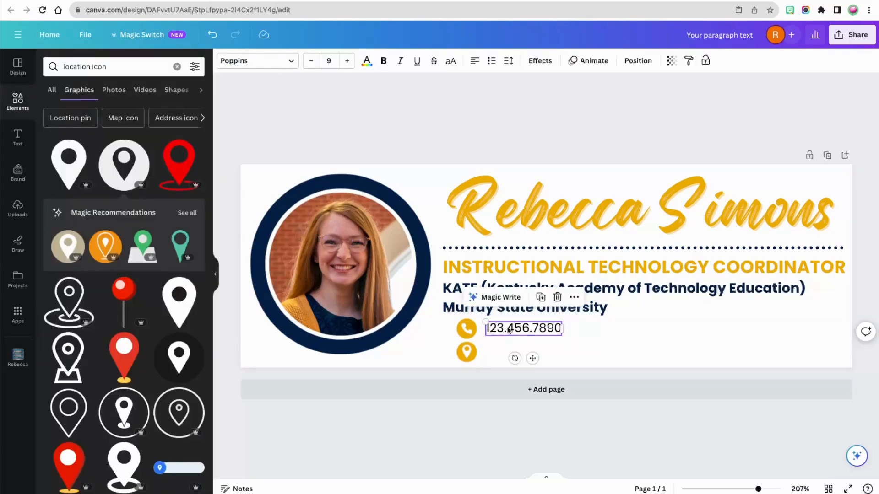
{"action": "key", "text": "super+v"}
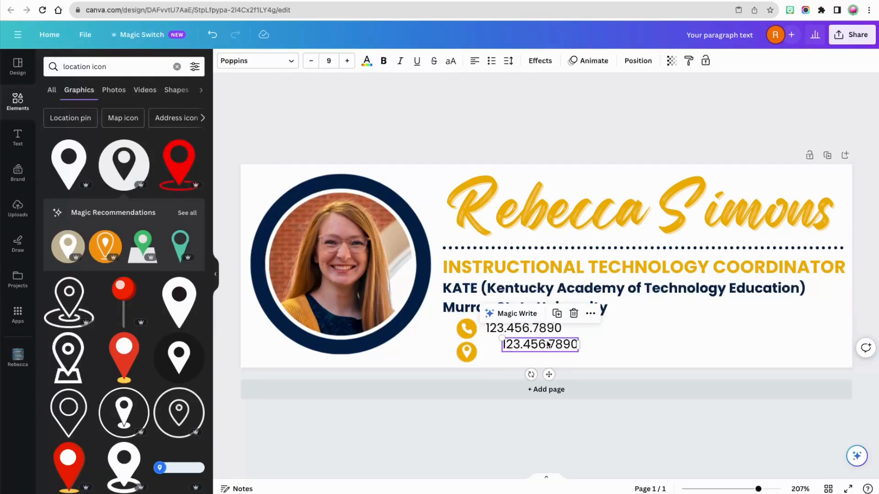
{"action": "left_click_drag", "start_coordinate": [548, 345], "coordinate": [531, 349]}
{"action": "double_click", "coordinate": [531, 349]}
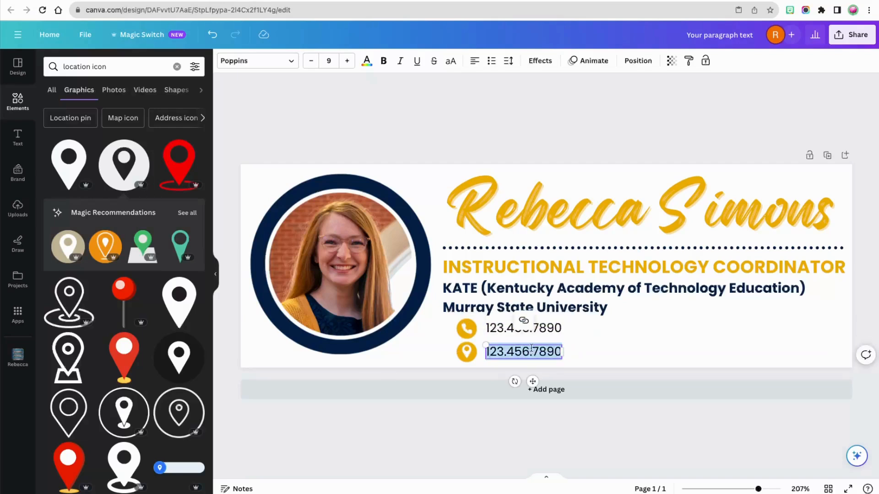
{"action": "type", "text": "123"}
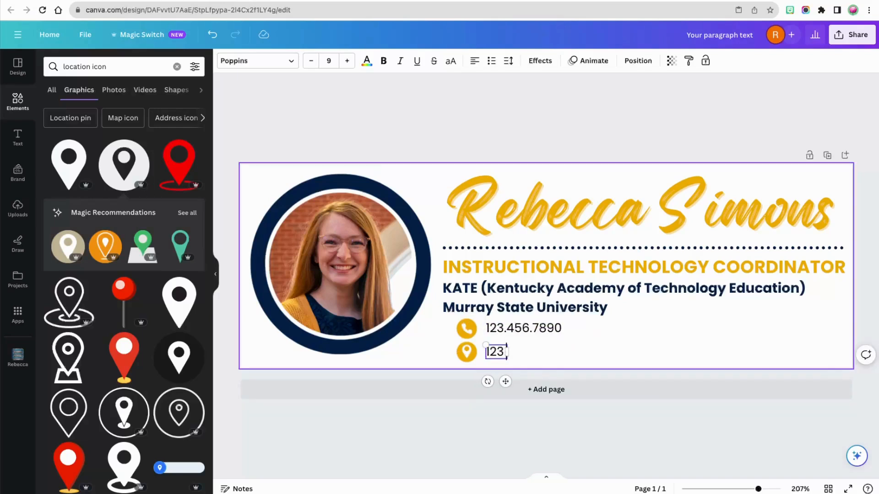
{"action": "type", "text": " Alexander Hall"}
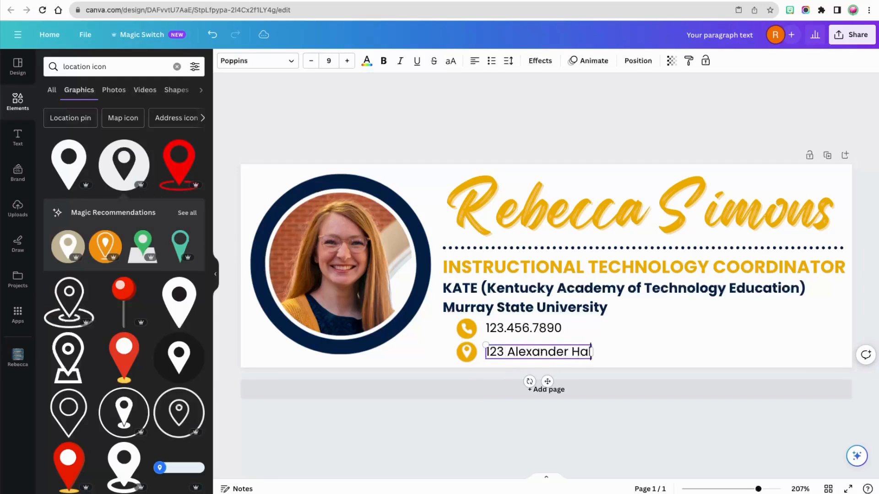
Fine-tune the address text's position so it lines up with the location icon and the phone number above
{"action": "left_click", "coordinate": [539, 354]}
{"action": "left_click_drag", "start_coordinate": [539, 354], "coordinate": [540, 353]}
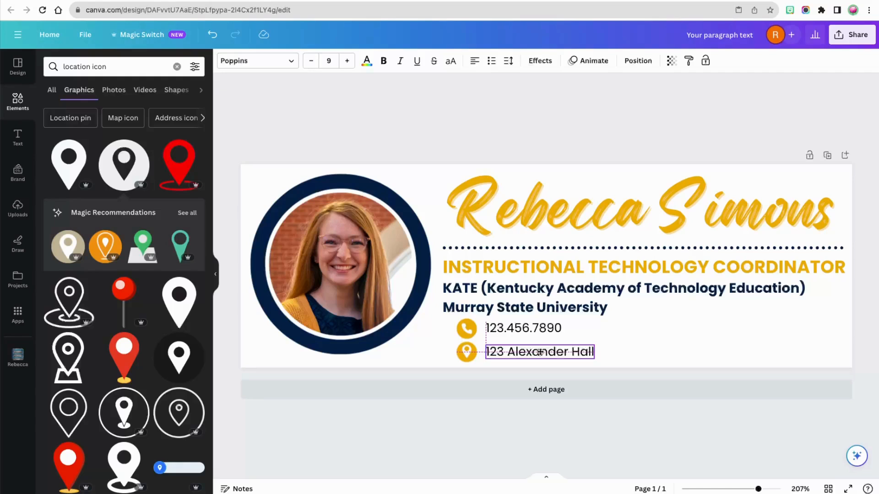
{"action": "left_click_drag", "start_coordinate": [540, 353], "coordinate": [541, 353]}
{"action": "left_click", "coordinate": [639, 358]}
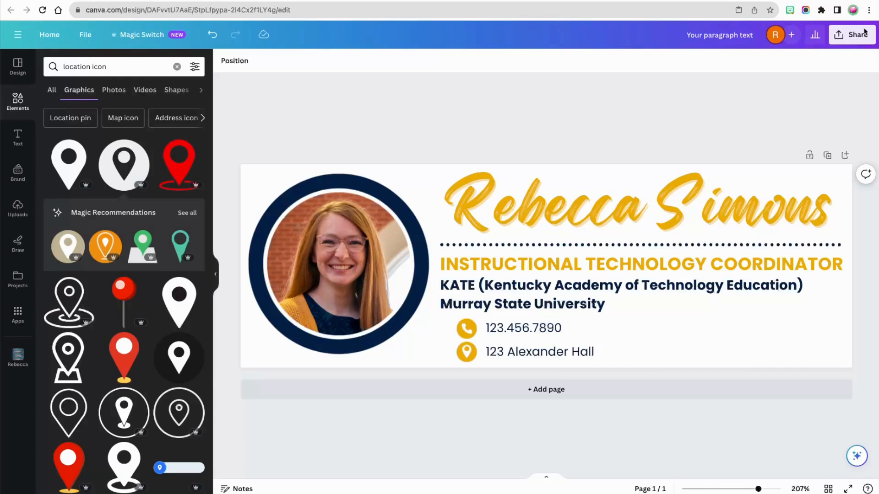
Download the signature as a PNG at size 2 (1,200 × 400 px) with a transparent background
{"action": "left_click", "coordinate": [840, 36]}
{"action": "left_click", "coordinate": [749, 283]}
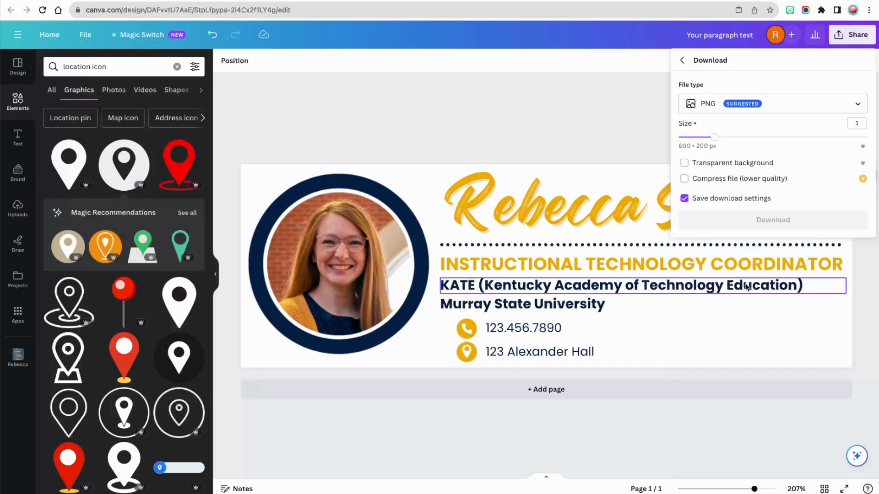
{"action": "left_click", "coordinate": [786, 107]}
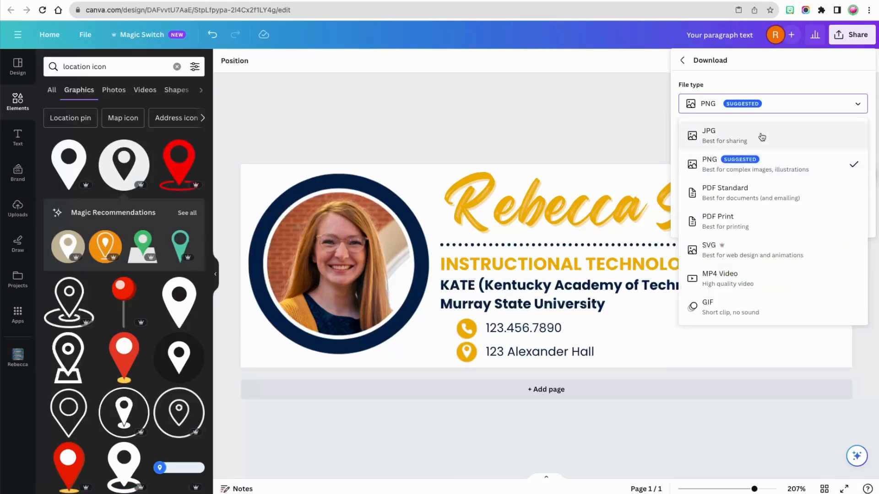
{"action": "left_click", "coordinate": [768, 161]}
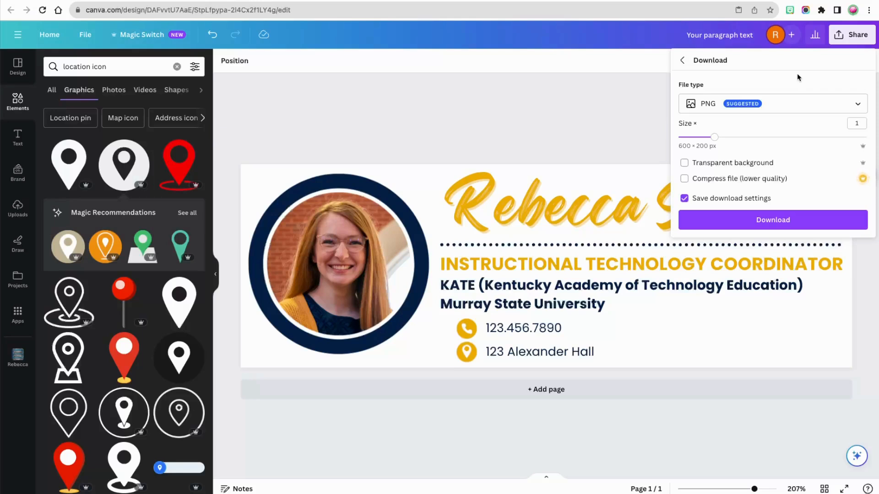
{"action": "left_click_drag", "start_coordinate": [714, 137], "coordinate": [791, 145]}
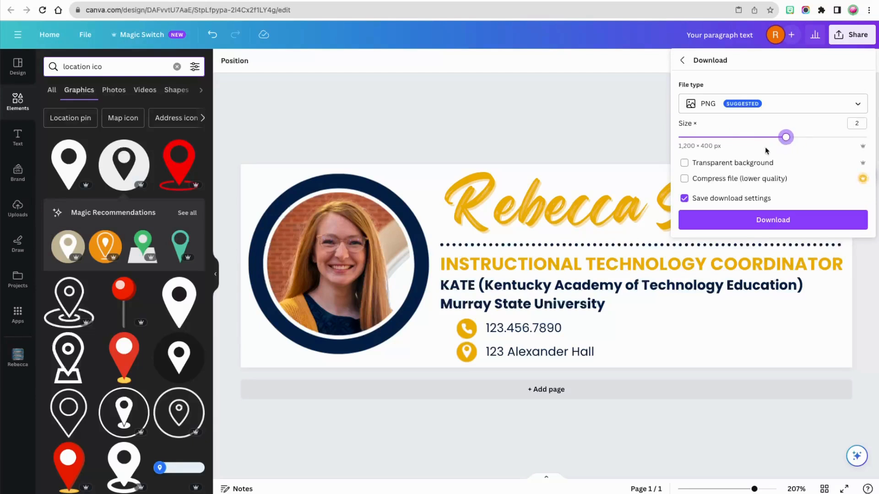
{"action": "left_click", "coordinate": [684, 163]}
{"action": "left_click", "coordinate": [784, 220]}
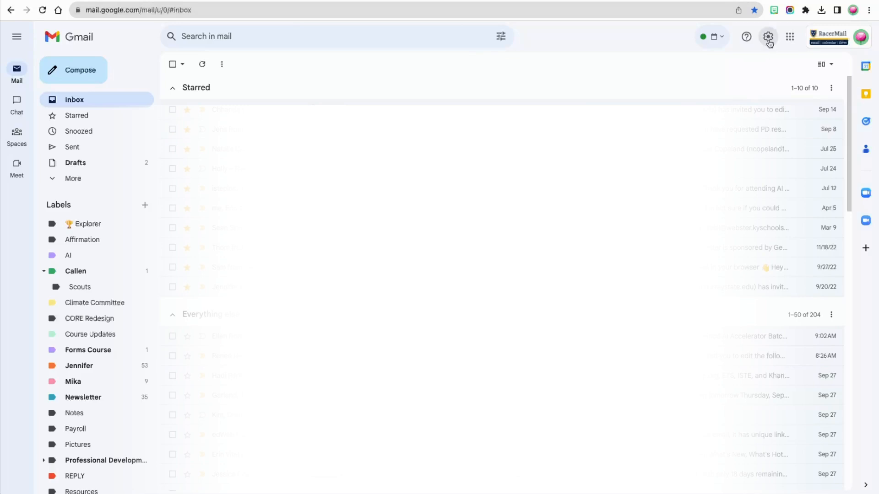
Switch to Gmail and create a new signature named "Demo" in the full general settings
{"action": "left_click", "coordinate": [769, 39]}
{"action": "left_click", "coordinate": [770, 88]}
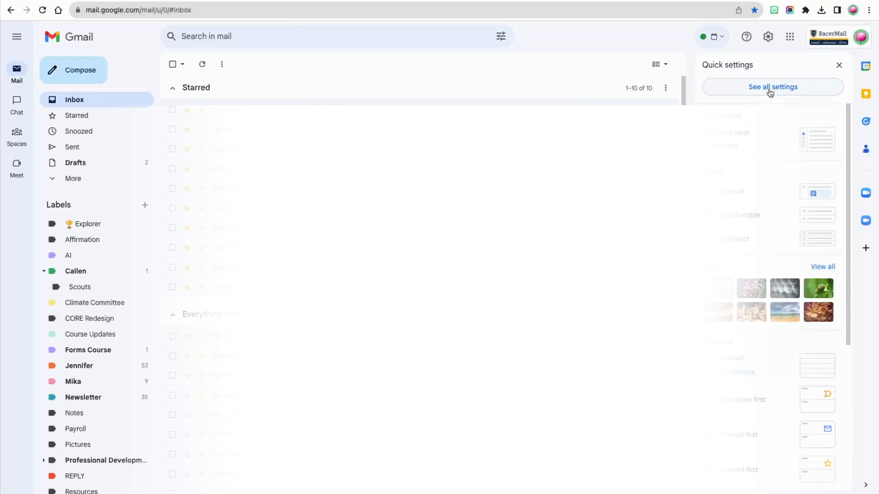
{"action": "scroll", "coordinate": [279, 284], "scroll_direction": "down", "scroll_amount": 7}
{"action": "scroll", "coordinate": [278, 284], "scroll_direction": "down", "scroll_amount": 9}
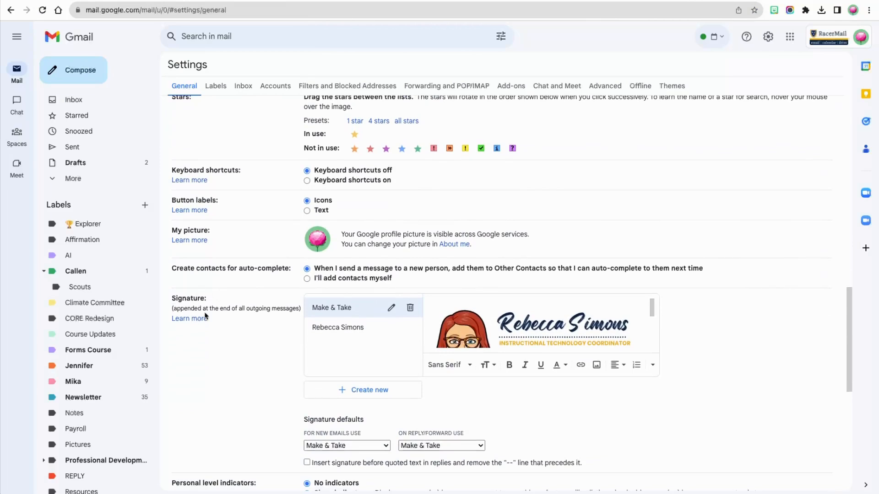
{"action": "left_click", "coordinate": [348, 397]}
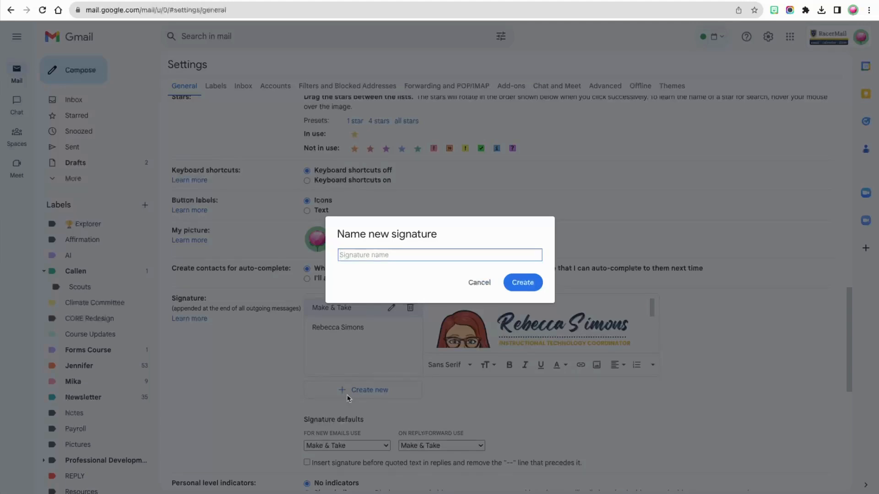
{"action": "type", "text": "Demo"}
{"action": "key", "text": "Return"}
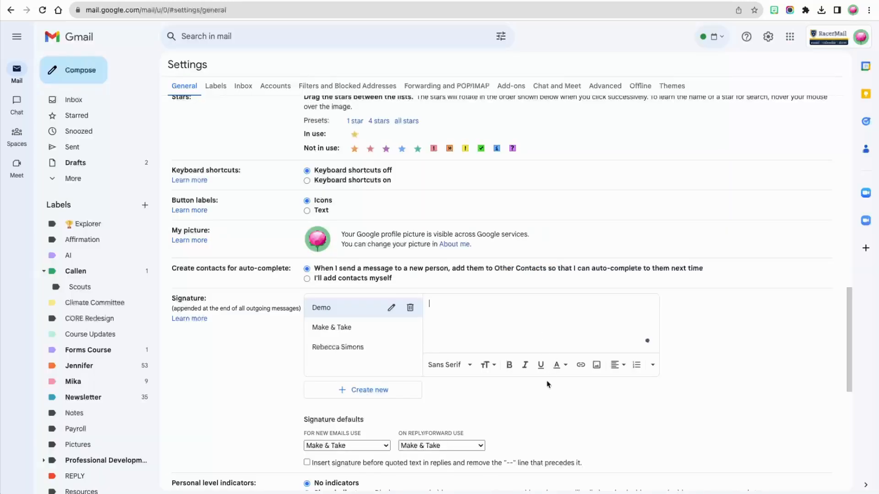
Upload the exported signature image into the Demo signature and, after trying Small and Medium, set its size to Large
{"action": "left_click", "coordinate": [598, 367]}
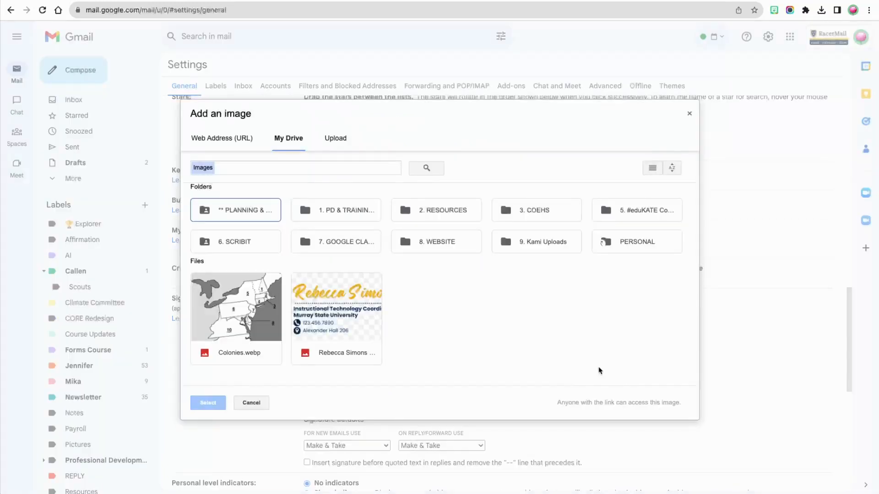
{"action": "left_click", "coordinate": [336, 139]}
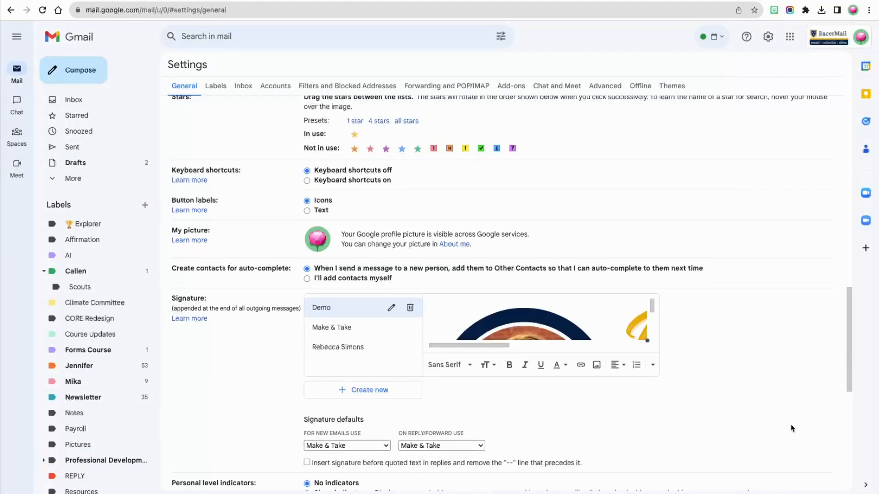
{"action": "scroll", "coordinate": [602, 320], "scroll_direction": "down", "scroll_amount": 3}
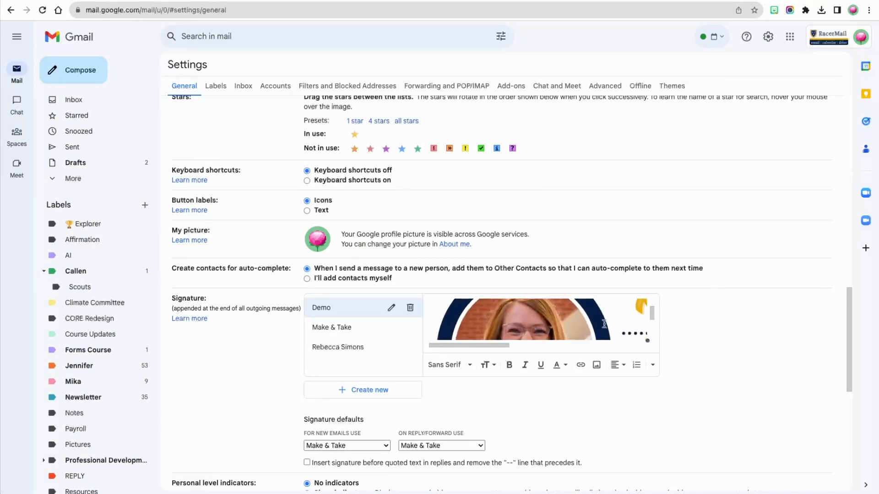
{"action": "left_click", "coordinate": [604, 324]}
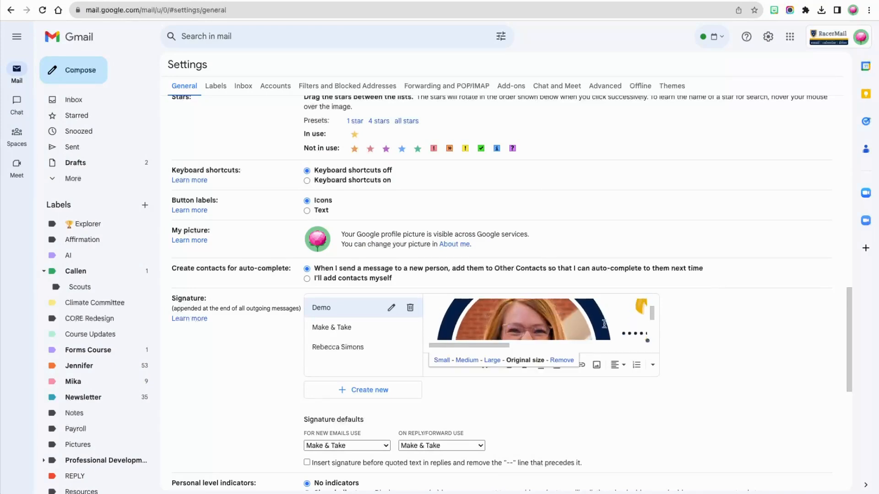
{"action": "left_click", "coordinate": [441, 362]}
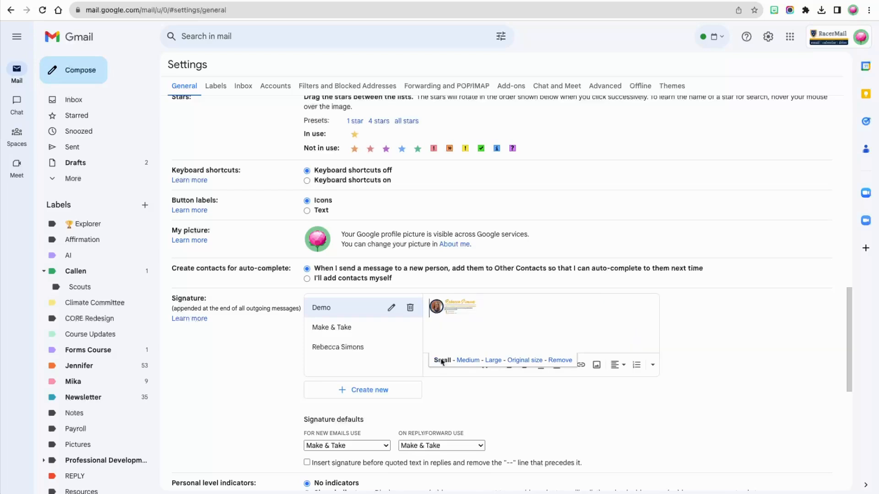
{"action": "left_click", "coordinate": [472, 361]}
{"action": "left_click", "coordinate": [497, 361]}
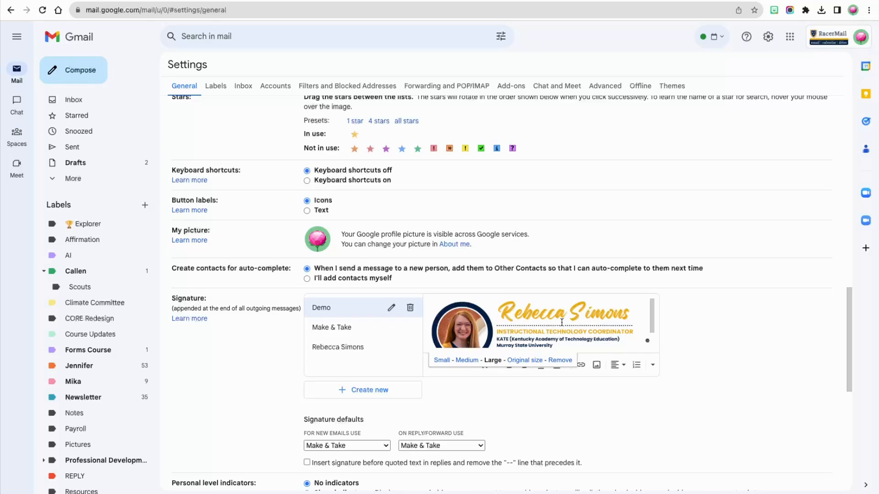
Make Demo the default signature for both new emails and replies/forwards, and save the settings
{"action": "scroll", "coordinate": [562, 322], "scroll_direction": "down", "scroll_amount": 1}
{"action": "scroll", "coordinate": [562, 323], "scroll_direction": "up", "scroll_amount": 1}
{"action": "scroll", "coordinate": [376, 356], "scroll_direction": "down", "scroll_amount": 1}
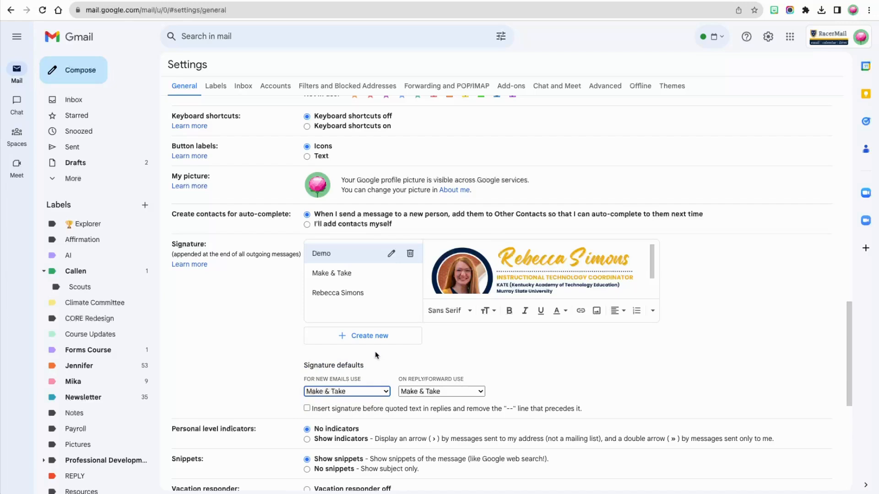
{"action": "left_click", "coordinate": [359, 392]}
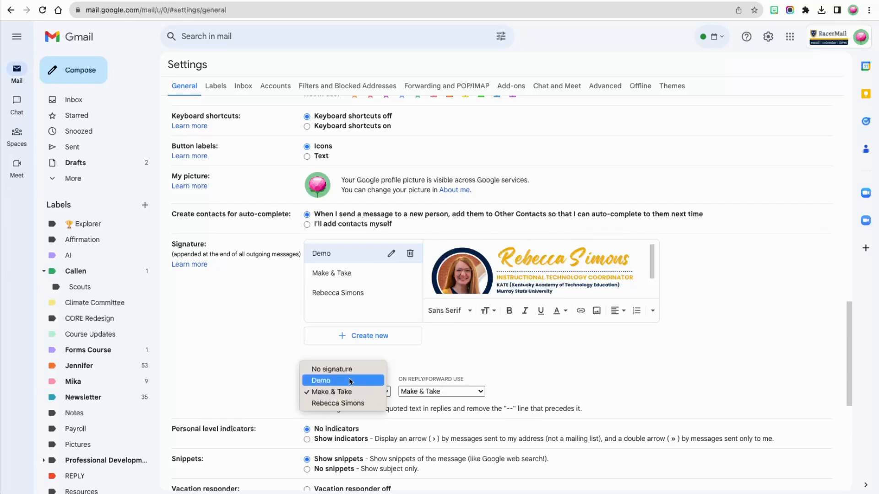
{"action": "left_click", "coordinate": [350, 381]}
{"action": "left_click", "coordinate": [429, 393]}
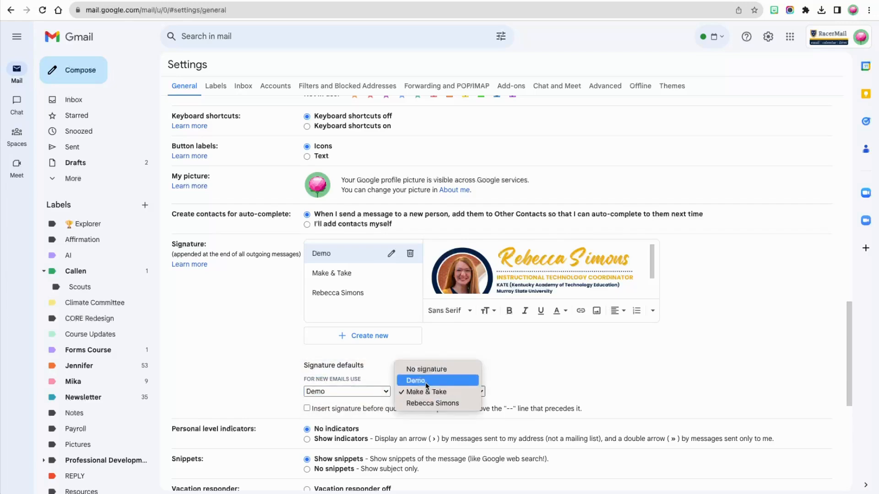
{"action": "left_click", "coordinate": [426, 382]}
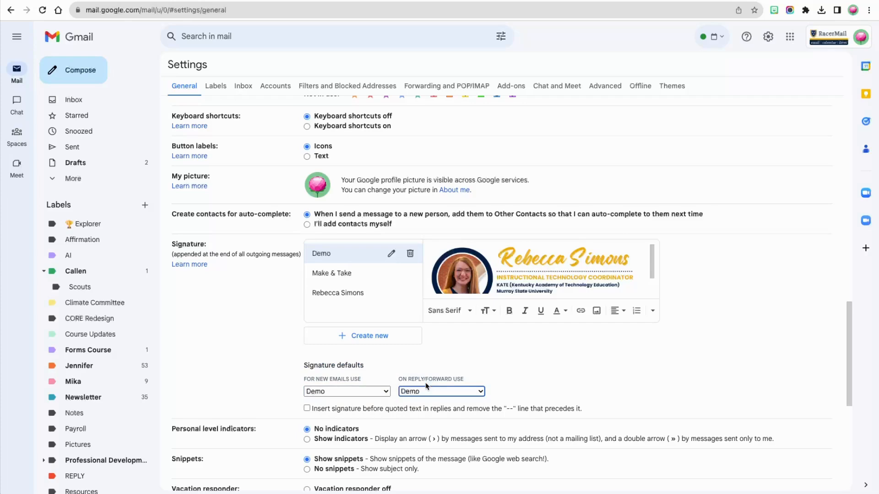
{"action": "scroll", "coordinate": [392, 384], "scroll_direction": "down", "scroll_amount": 1}
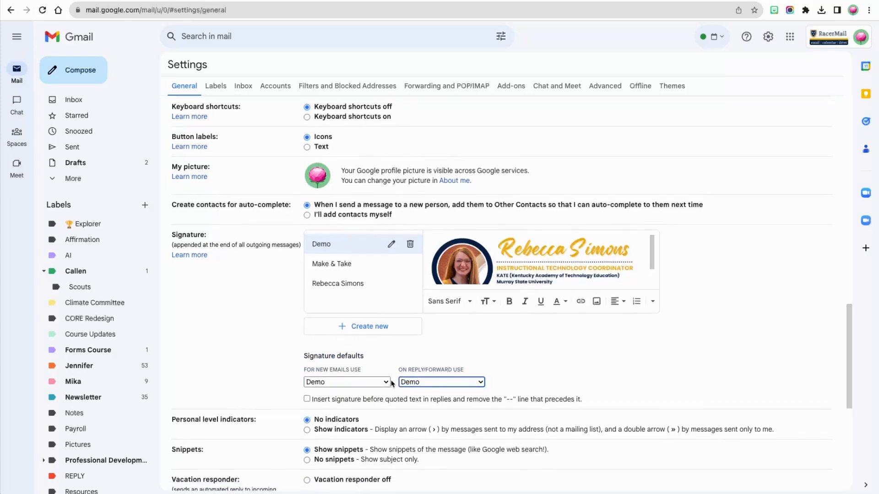
{"action": "scroll", "coordinate": [391, 383], "scroll_direction": "down", "scroll_amount": 7}
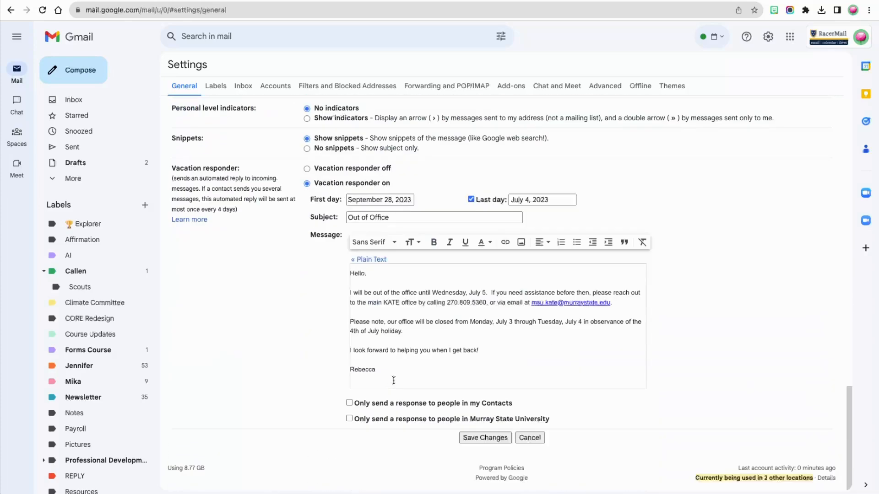
{"action": "left_click", "coordinate": [485, 439]}
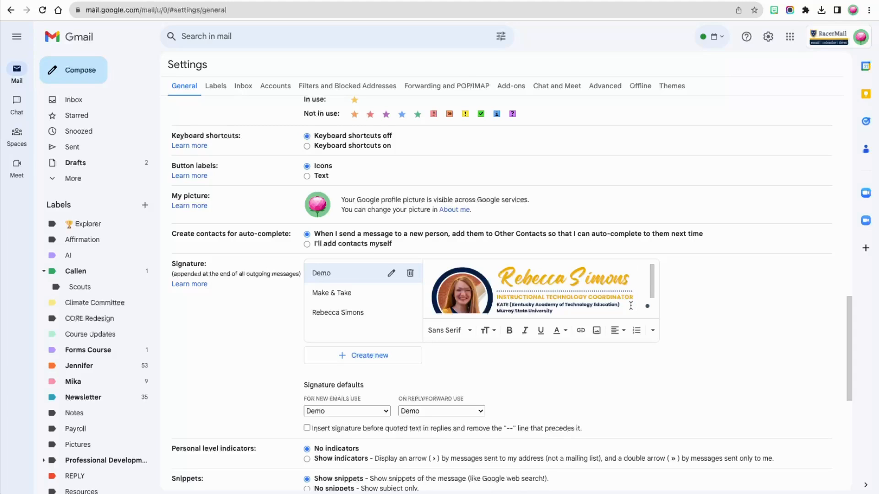
Paste the linked text "Join the #eduKATE Community Google Group!" on a new line below the Demo signature image
{"action": "key", "text": "Return"}
{"action": "type", "text": "Join the #eduKATE Community Google Group"}
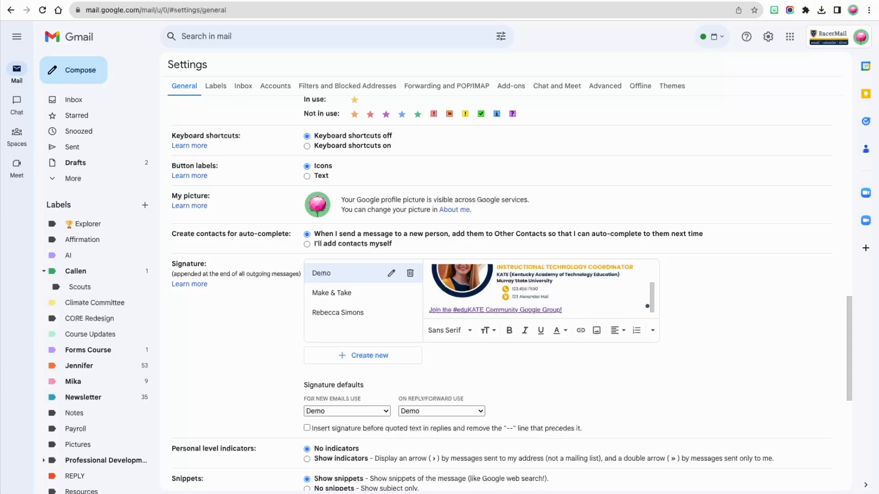
{"action": "left_click", "coordinate": [536, 310]}
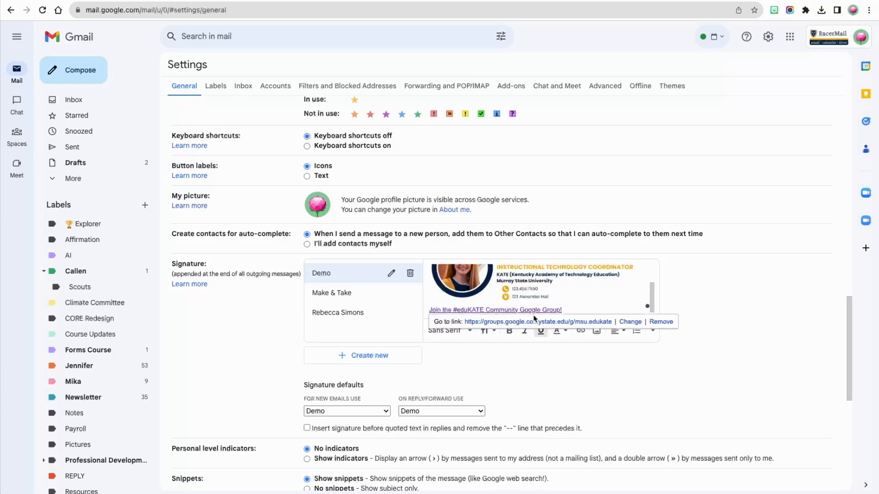
{"action": "left_click", "coordinate": [572, 310]}
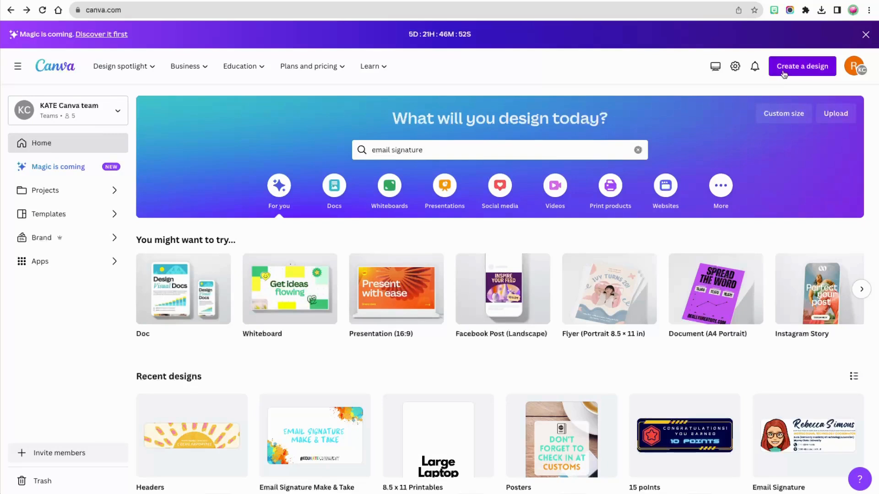
Switch to Canva, create a custom 600 × 50 px design and fill its background with the brand navy #002144
{"action": "left_click", "coordinate": [785, 73]}
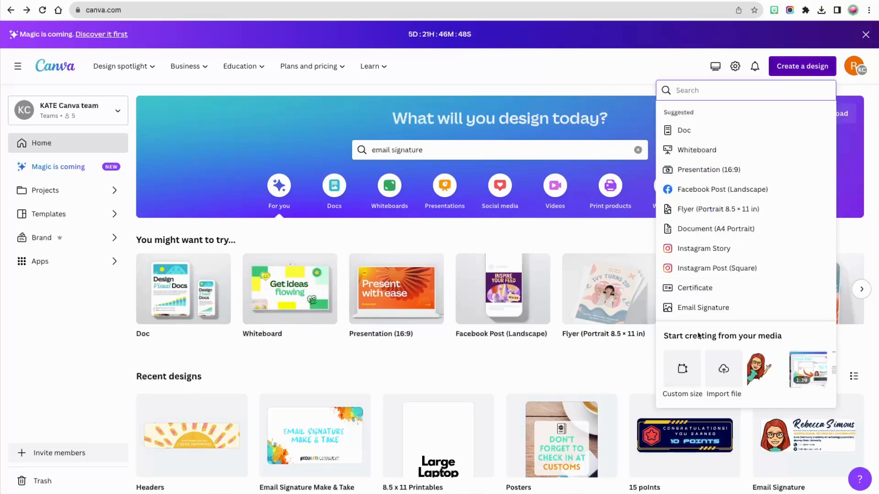
{"action": "left_click", "coordinate": [682, 368]}
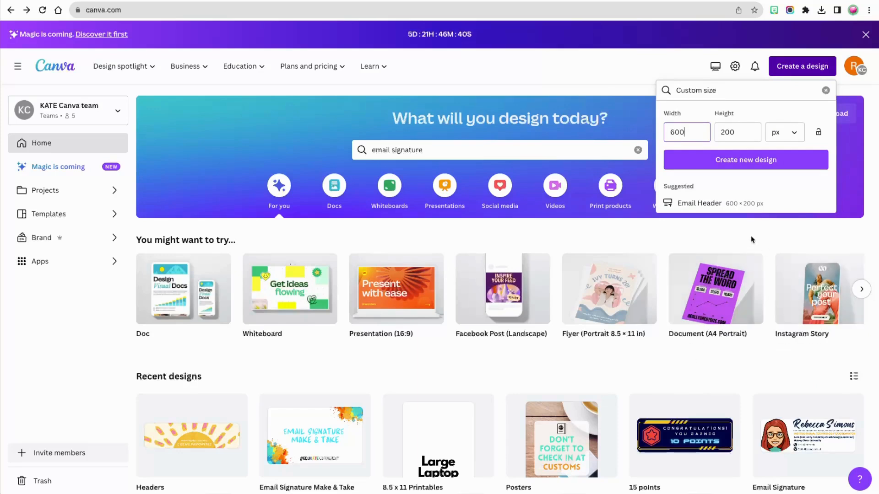
{"action": "key", "text": "Tab"}
{"action": "type", "text": "50"}
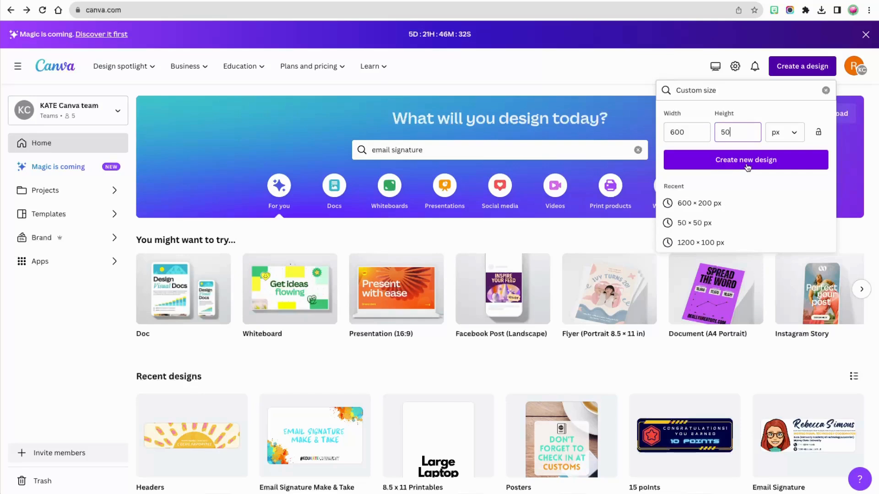
{"action": "left_click", "coordinate": [747, 168]}
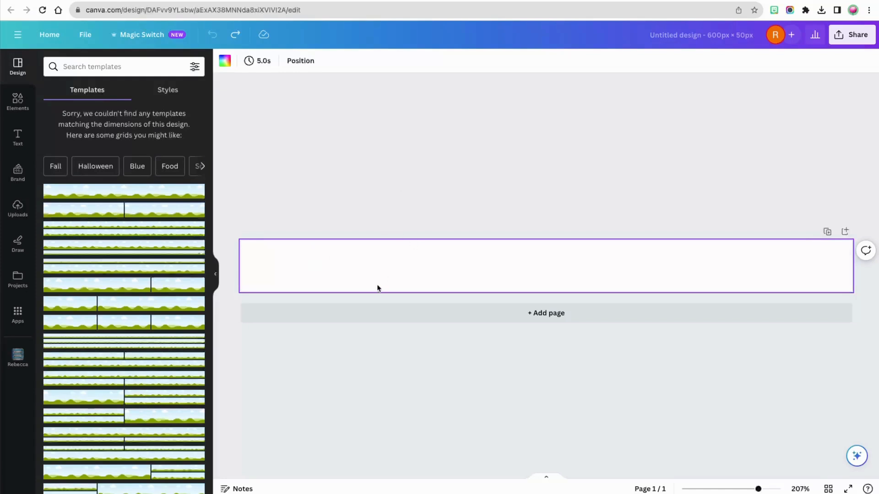
{"action": "left_click", "coordinate": [225, 64]}
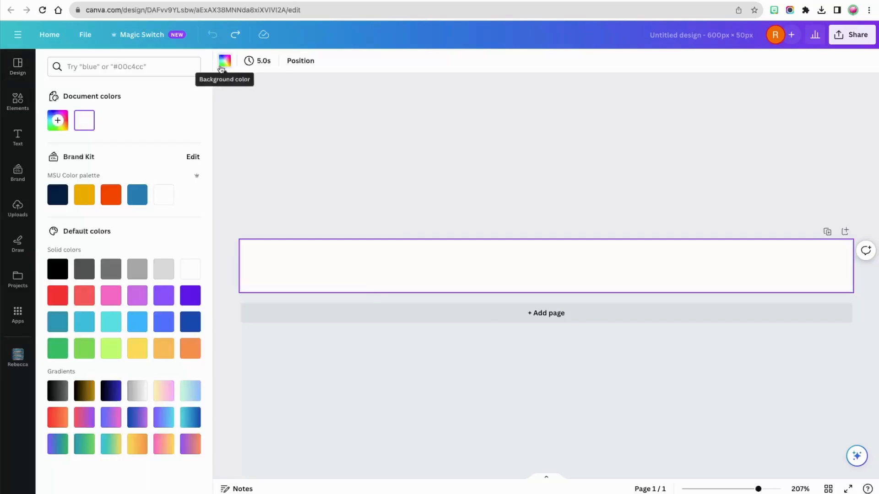
{"action": "left_click", "coordinate": [58, 200]}
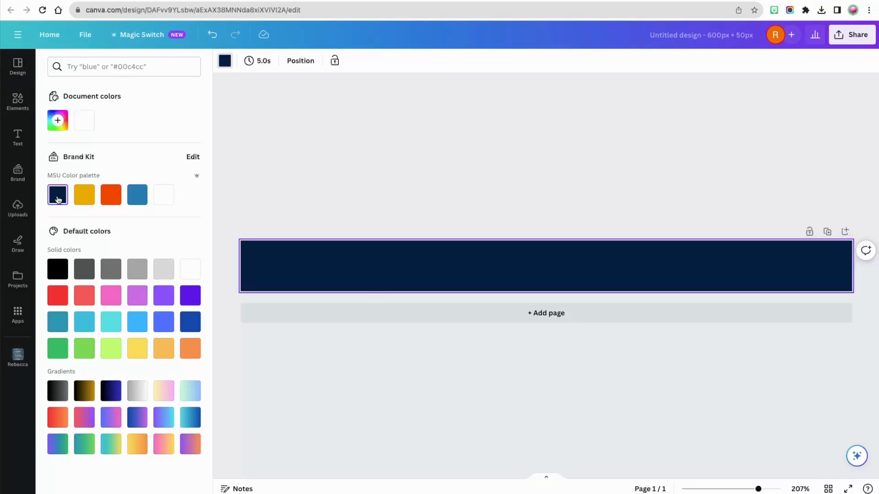
Add a text box to the navy banner, set in Poppins Bold and coloured with the brand kit's gold
{"action": "key", "text": "t"}
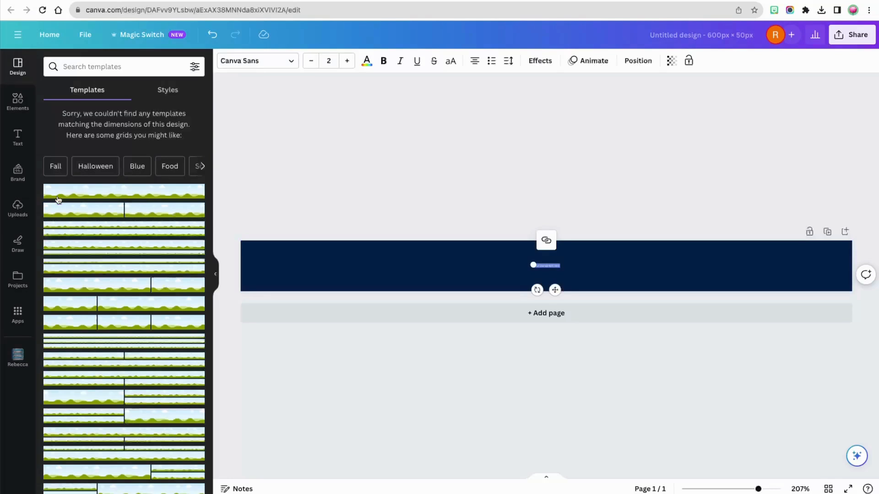
{"action": "left_click", "coordinate": [290, 65]}
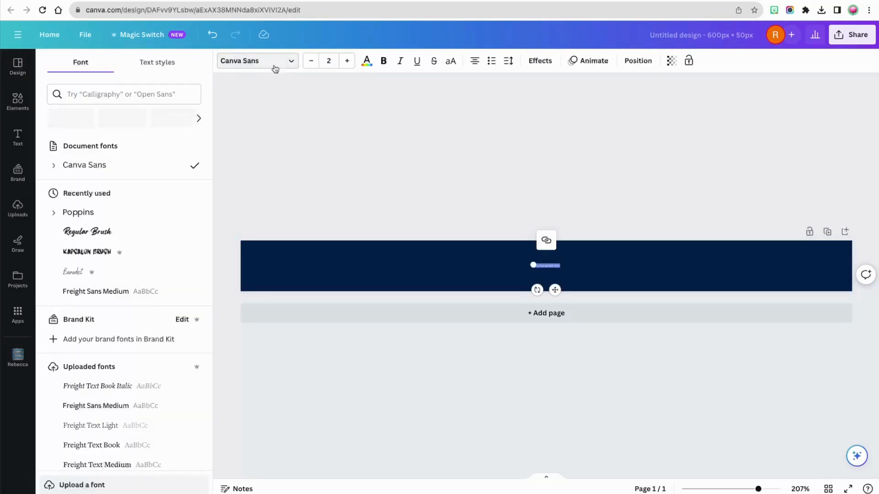
{"action": "left_click", "coordinate": [121, 94]}
{"action": "type", "text": "poppins"}
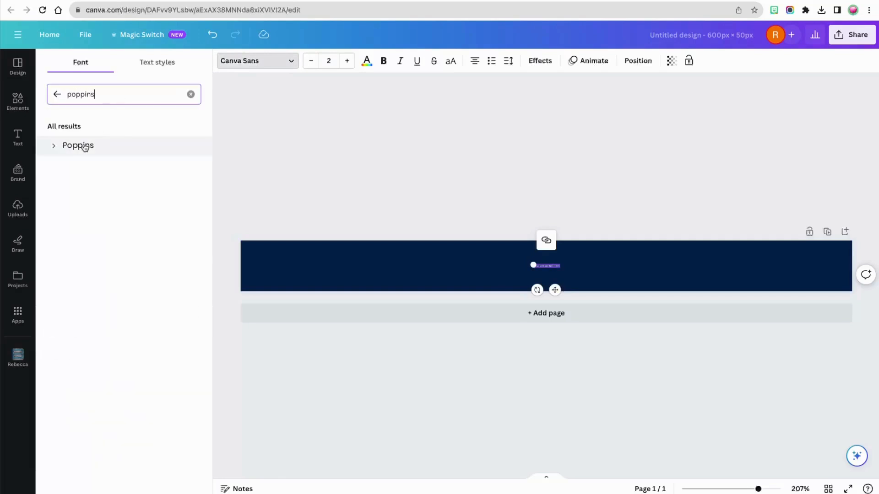
{"action": "left_click", "coordinate": [55, 147]}
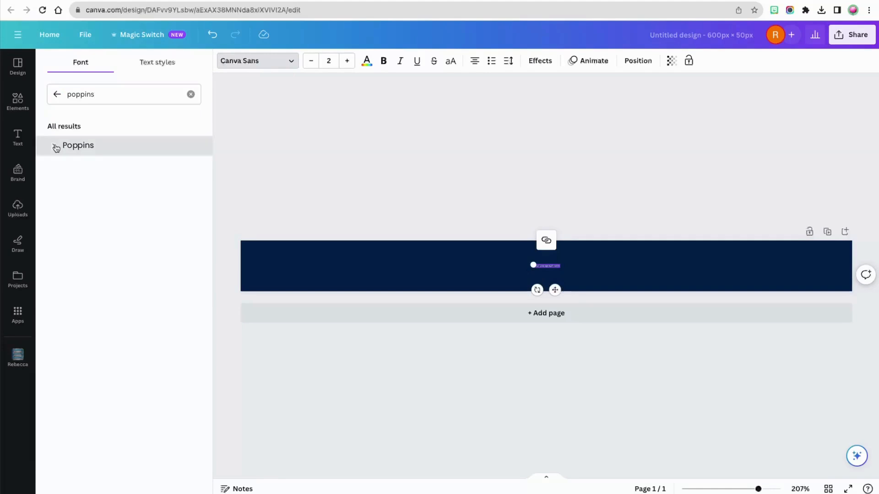
{"action": "left_click", "coordinate": [91, 288]}
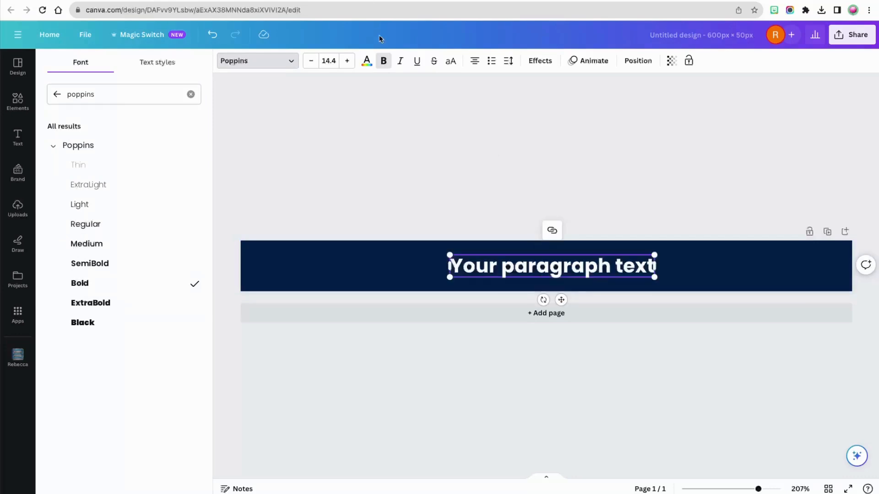
{"action": "left_click", "coordinate": [367, 61]}
{"action": "left_click", "coordinate": [83, 198]}
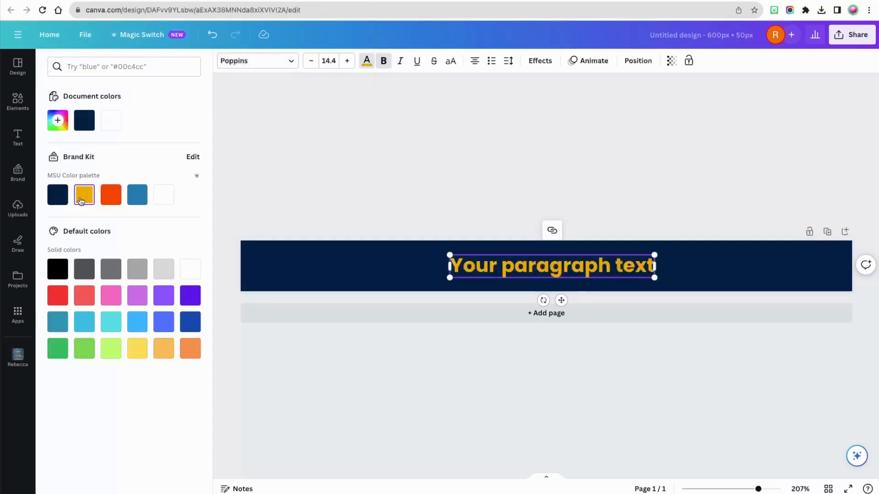
Replace the placeholder text on the banner with "Join the #eduKATE Community!"
{"action": "double_click", "coordinate": [538, 265]}
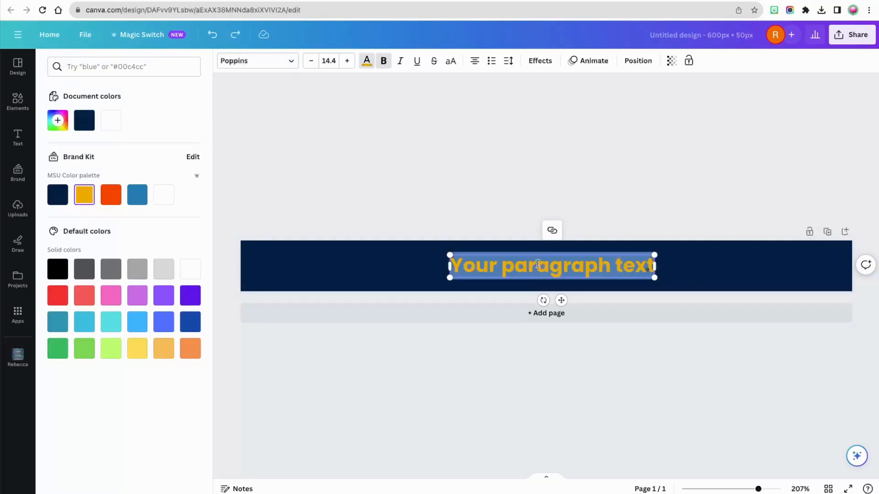
{"action": "type", "text": "Join the #eduKATE Ca"}
{"action": "type", "text": "mmunity!"}
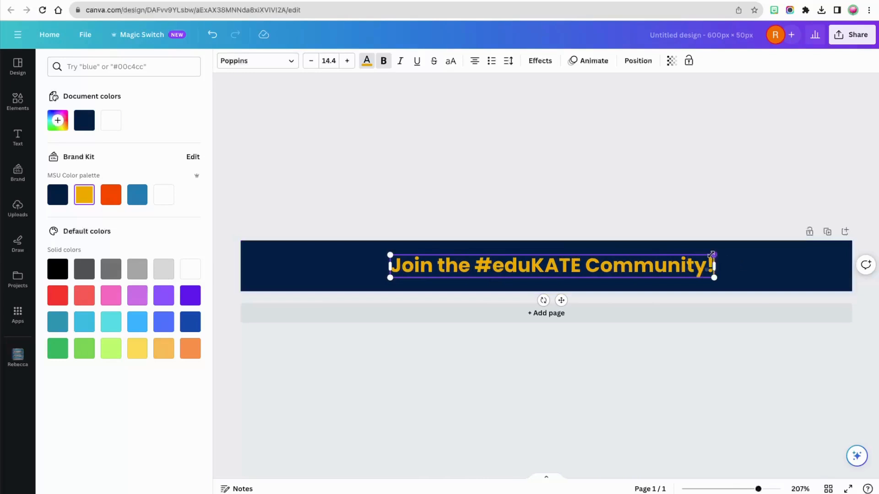
Enlarge the banner text to about size 21.5 and centre it on the banner
{"action": "left_click_drag", "start_coordinate": [715, 255], "coordinate": [820, 248]}
{"action": "left_click_drag", "start_coordinate": [391, 277], "coordinate": [340, 290]}
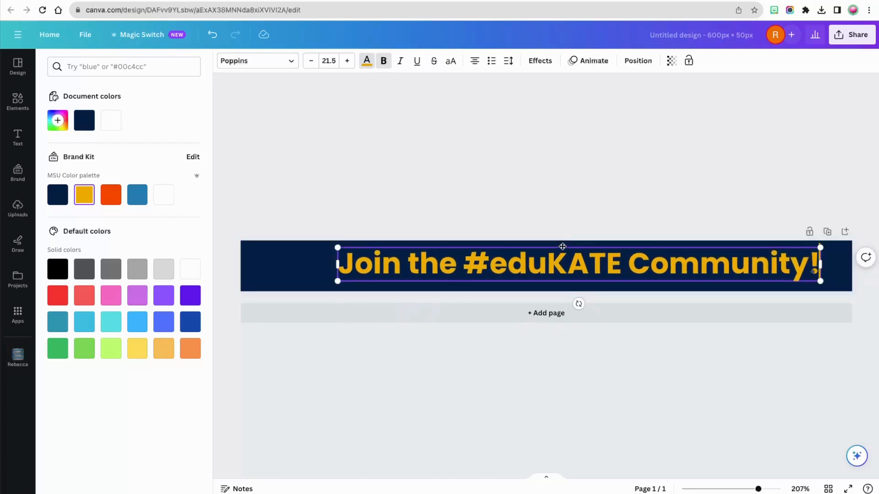
{"action": "left_click_drag", "start_coordinate": [562, 244], "coordinate": [531, 249]}
Add a clicking-arrow graphic from an "arrow click" search, colour it gold and place it at the banner's right end
{"action": "left_click", "coordinate": [17, 101]}
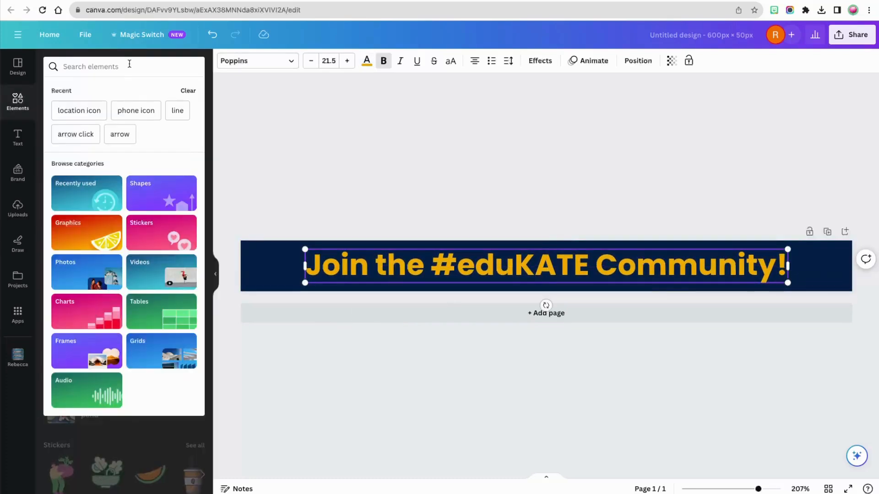
{"action": "left_click", "coordinate": [76, 135]}
{"action": "left_click", "coordinate": [64, 177]}
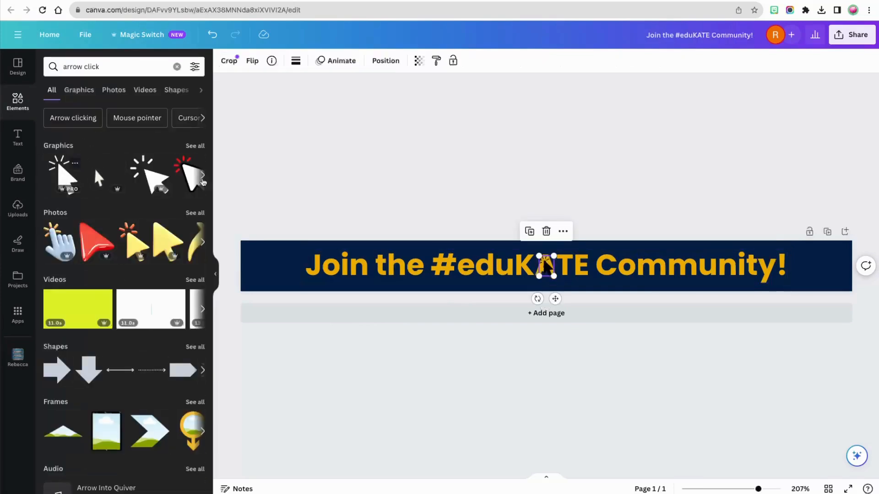
{"action": "left_click_drag", "start_coordinate": [548, 268], "coordinate": [833, 268]}
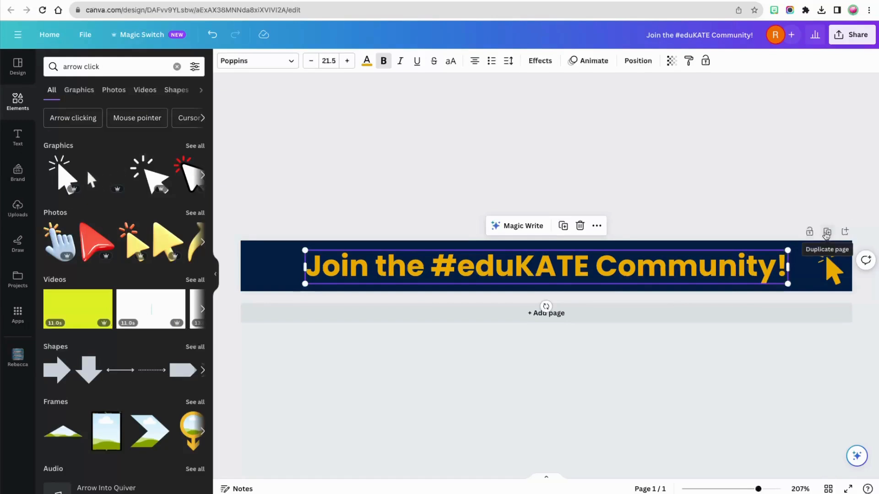
Duplicate the banner page, reword the copy as "Sign up for FREE PD!" and download both pages as PNG at size 1 (600 × 50 px)
{"action": "left_click", "coordinate": [826, 233]}
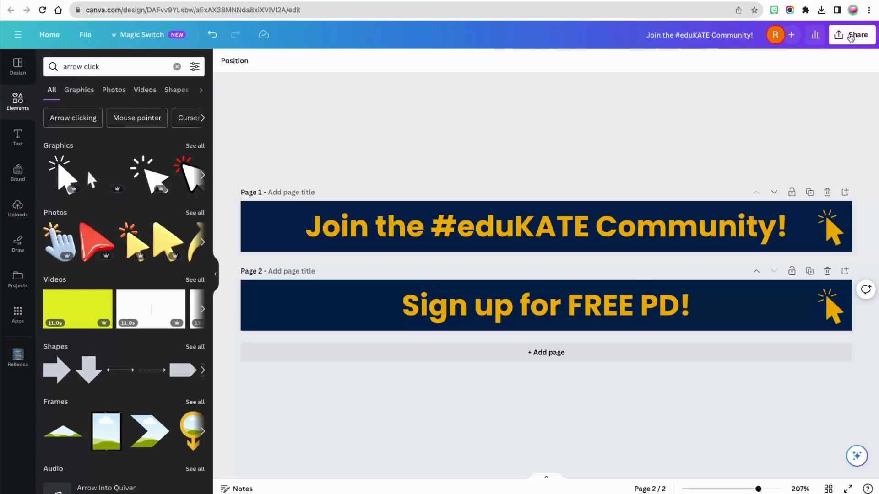
{"action": "left_click", "coordinate": [851, 37]}
{"action": "left_click", "coordinate": [790, 291]}
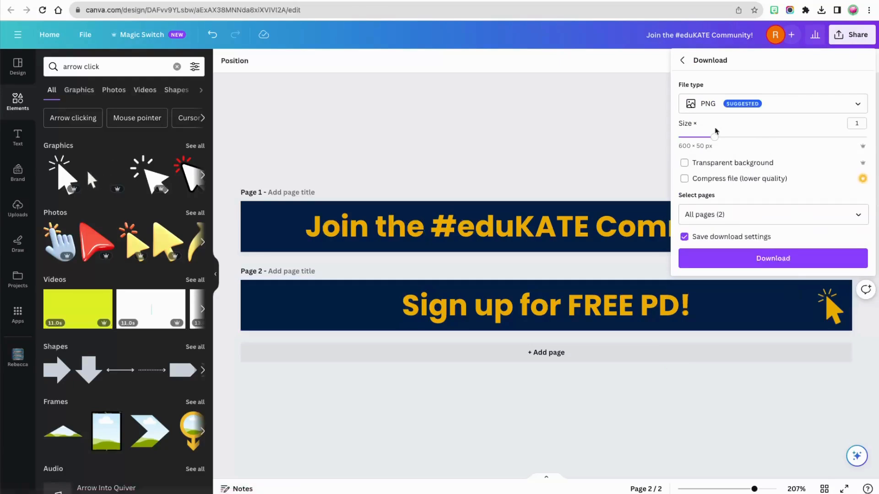
{"action": "left_click", "coordinate": [760, 259]}
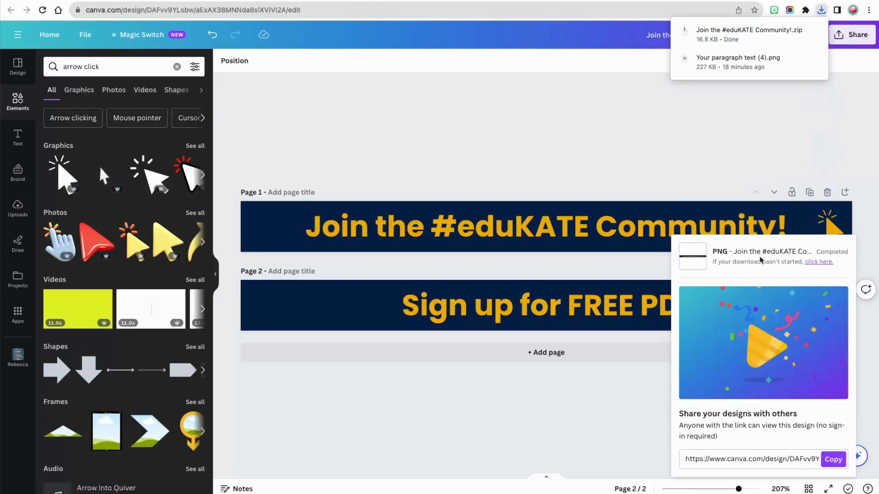
Switch to Gmail and insert the downloaded "Join the #eduKATE Community!" banner below the contact details in the Demo signature, at Large size
{"action": "key", "text": "ctrl+Right"}
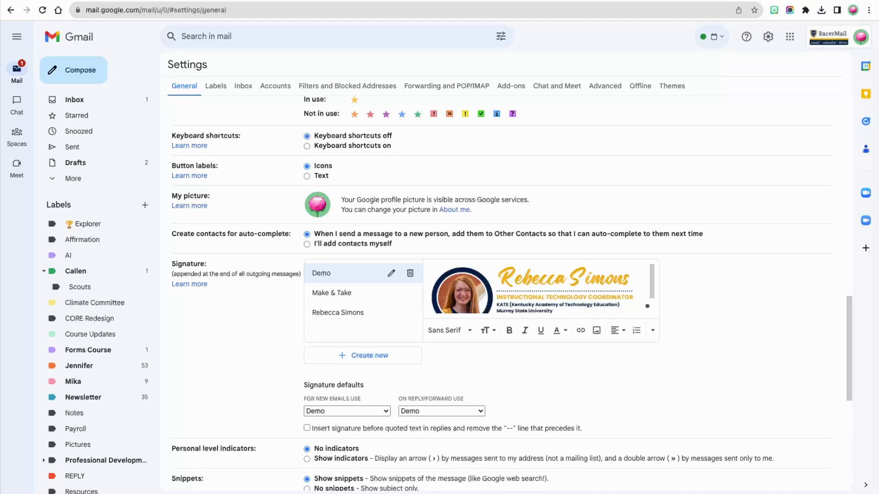
{"action": "scroll", "coordinate": [540, 289], "scroll_direction": "down", "scroll_amount": 2}
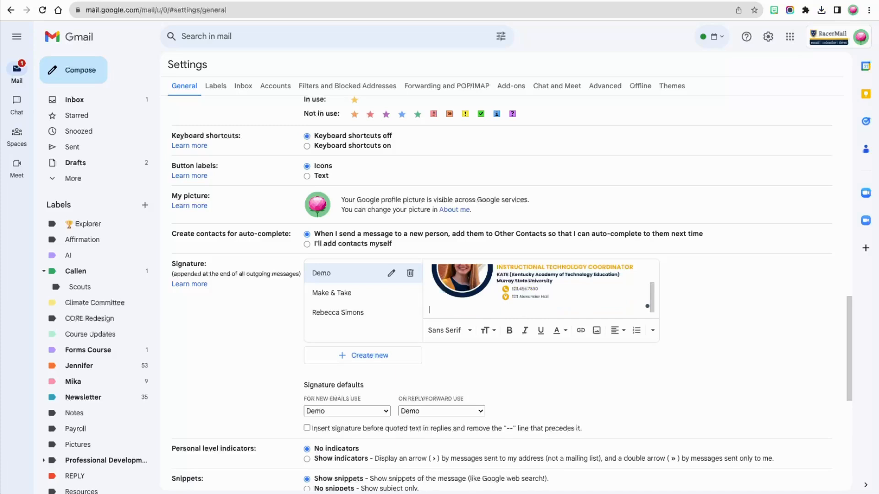
{"action": "left_click", "coordinate": [596, 330]}
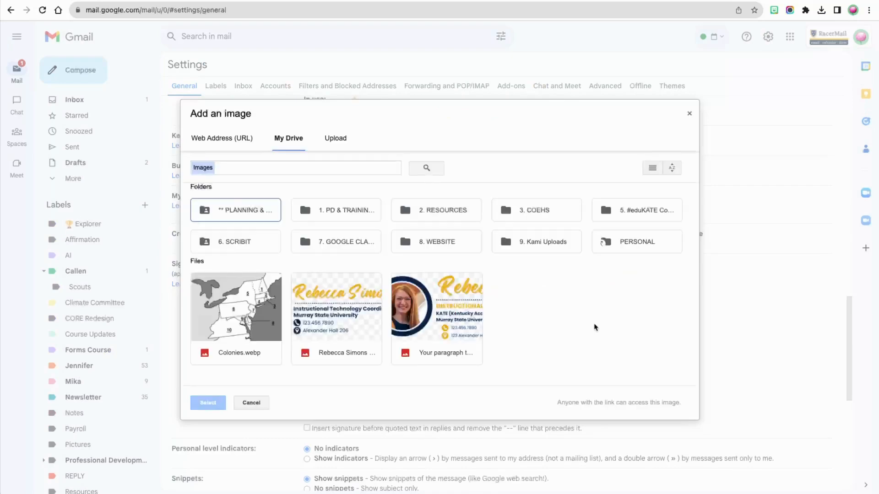
{"action": "left_click", "coordinate": [335, 138]}
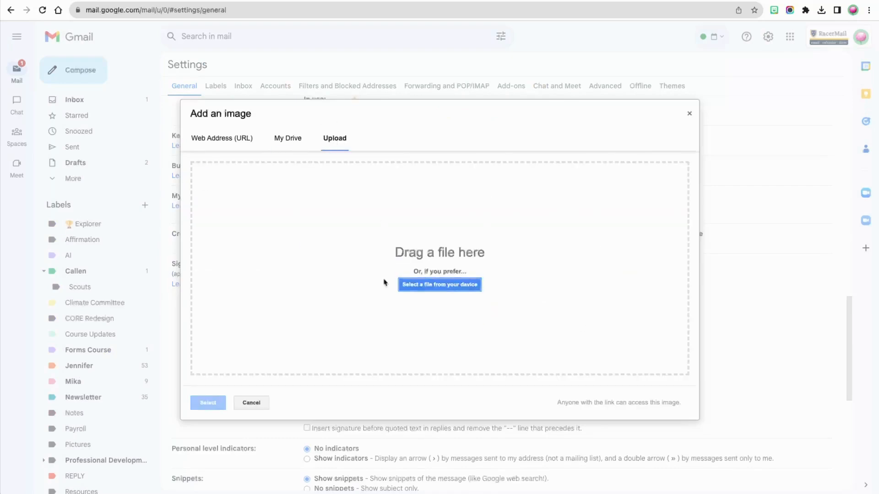
{"action": "left_click", "coordinate": [434, 288]}
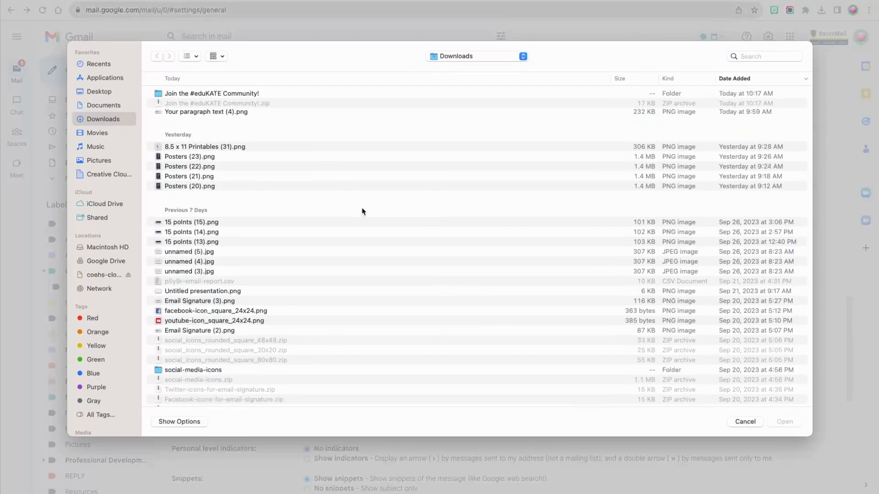
{"action": "double_click", "coordinate": [200, 93]}
{"action": "double_click", "coordinate": [200, 92]}
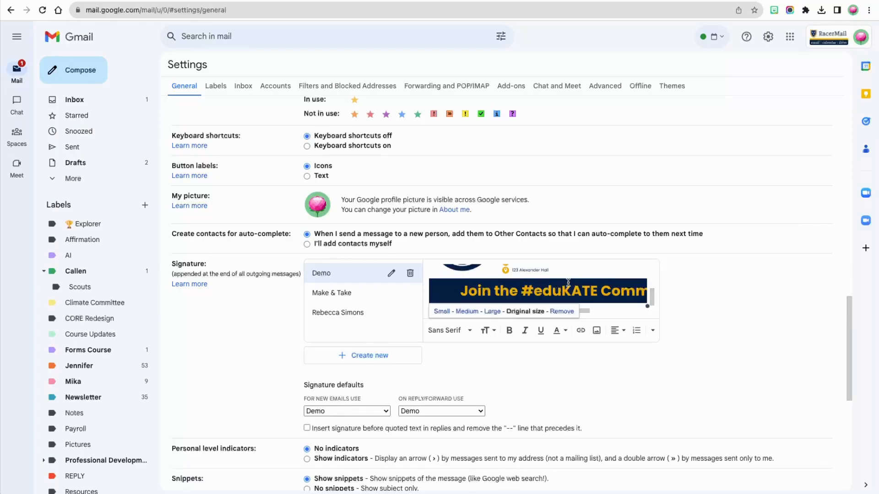
{"action": "left_click", "coordinate": [493, 313]}
{"action": "scroll", "coordinate": [645, 223], "scroll_direction": "down", "scroll_amount": 2}
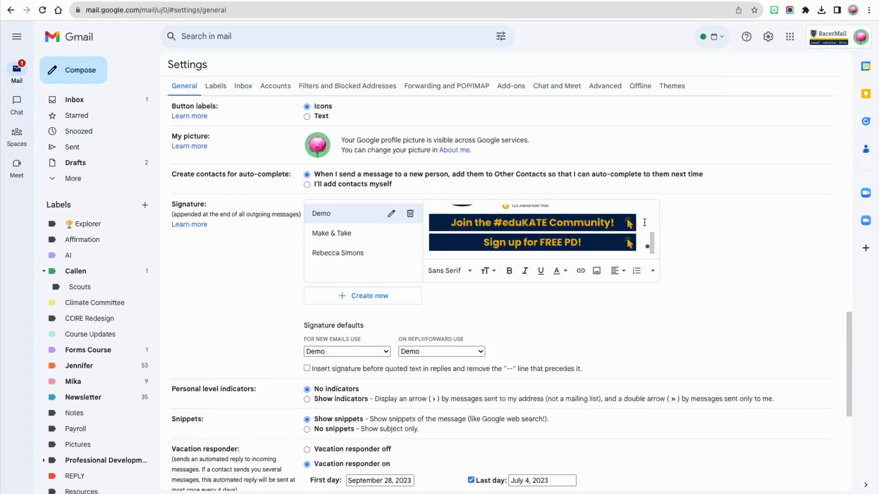
{"action": "left_click_drag", "start_coordinate": [622, 225], "coordinate": [451, 215]}
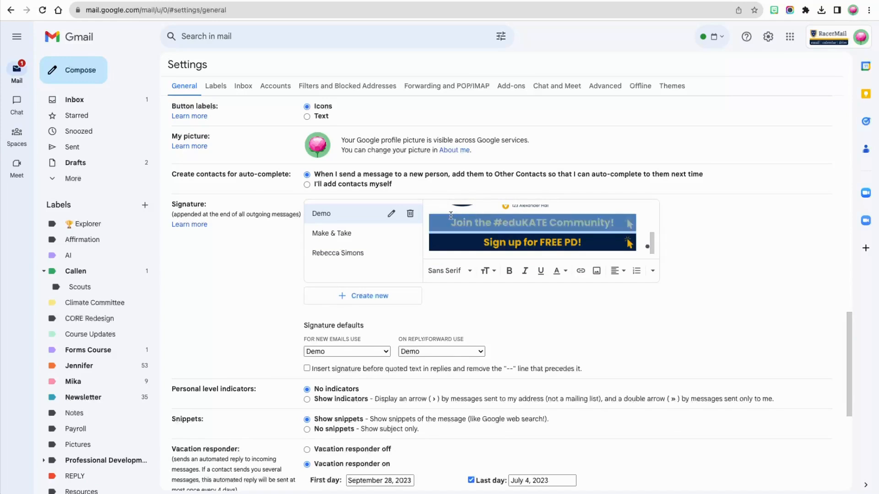
{"action": "left_click", "coordinate": [451, 215]}
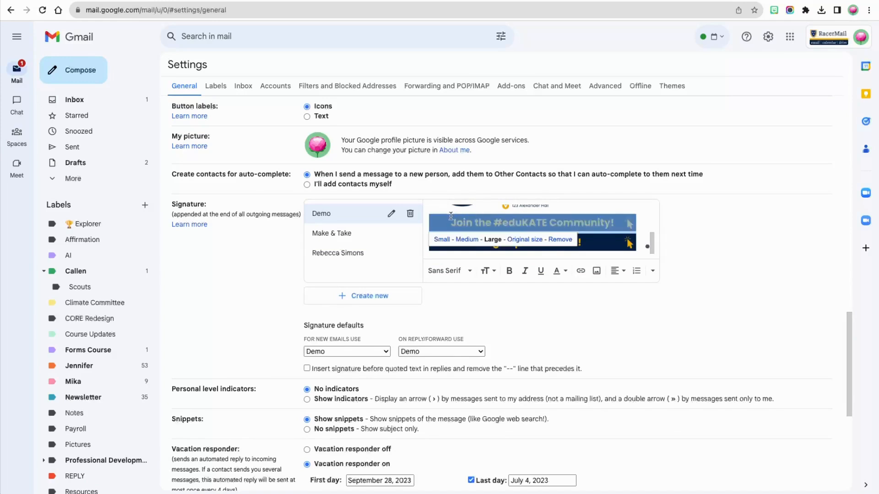
{"action": "left_click", "coordinate": [580, 272]}
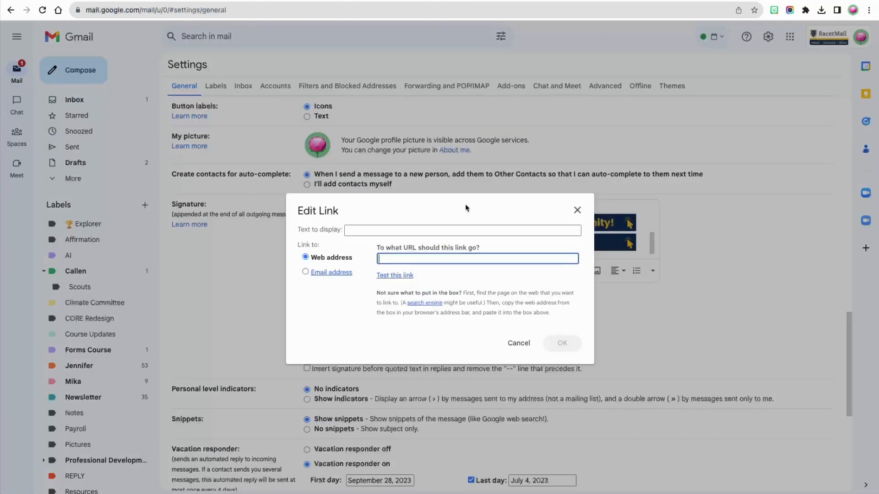
{"action": "type", "text": "https://groups.google.com/a/murraystate.edu/g/msu.edukate"}
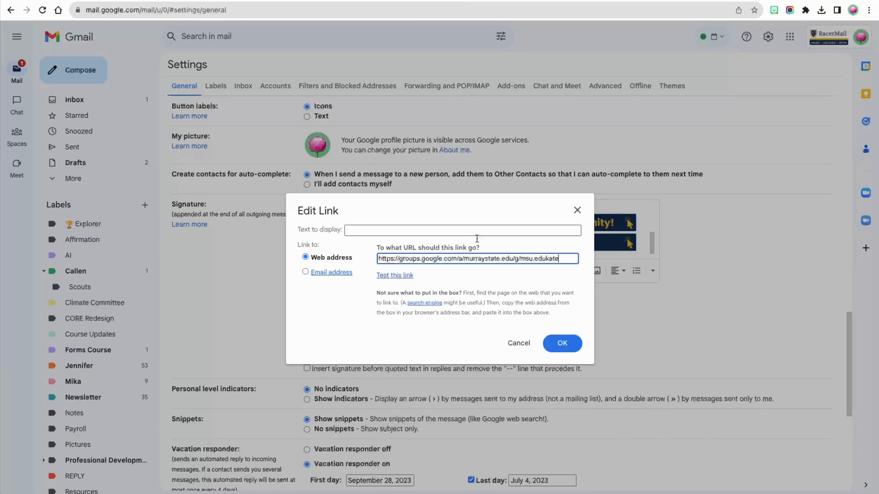
{"action": "left_click", "coordinate": [562, 344]}
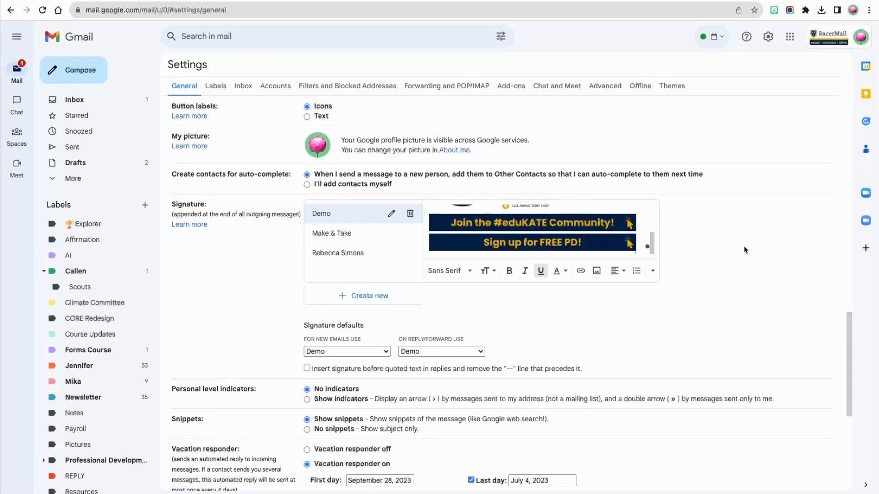
{"action": "scroll", "coordinate": [745, 250], "scroll_direction": "down", "scroll_amount": 6}
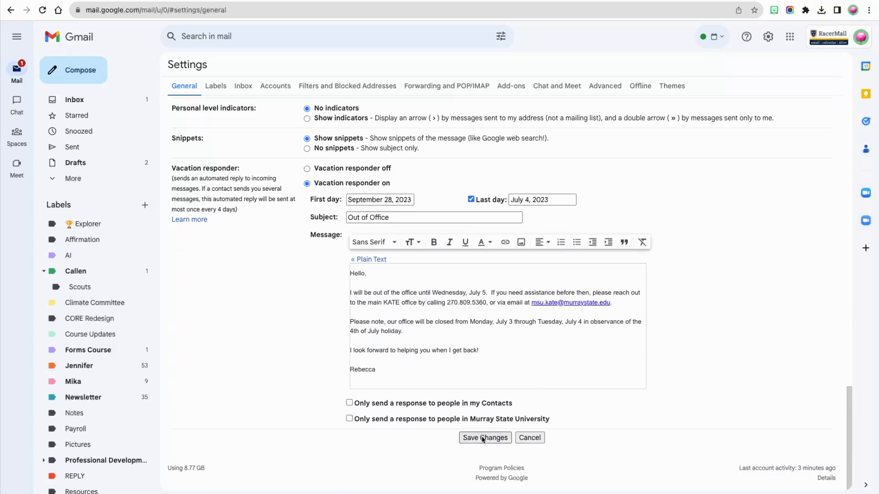
{"action": "left_click", "coordinate": [483, 438]}
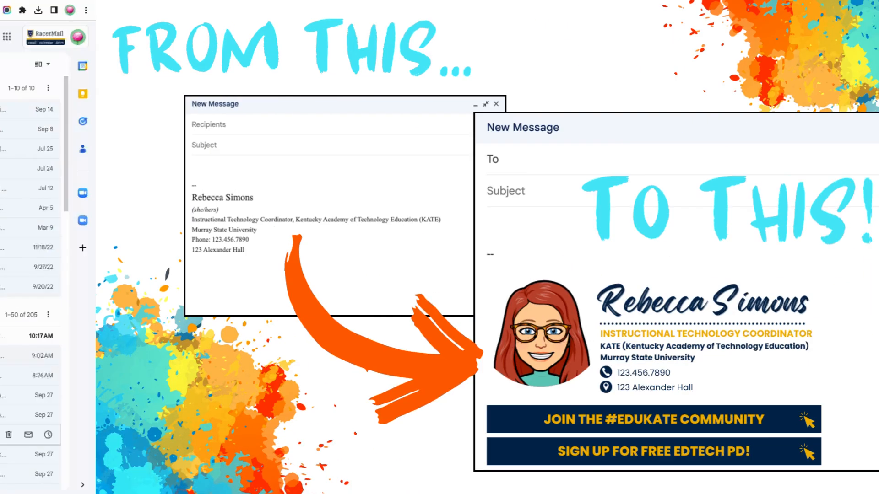